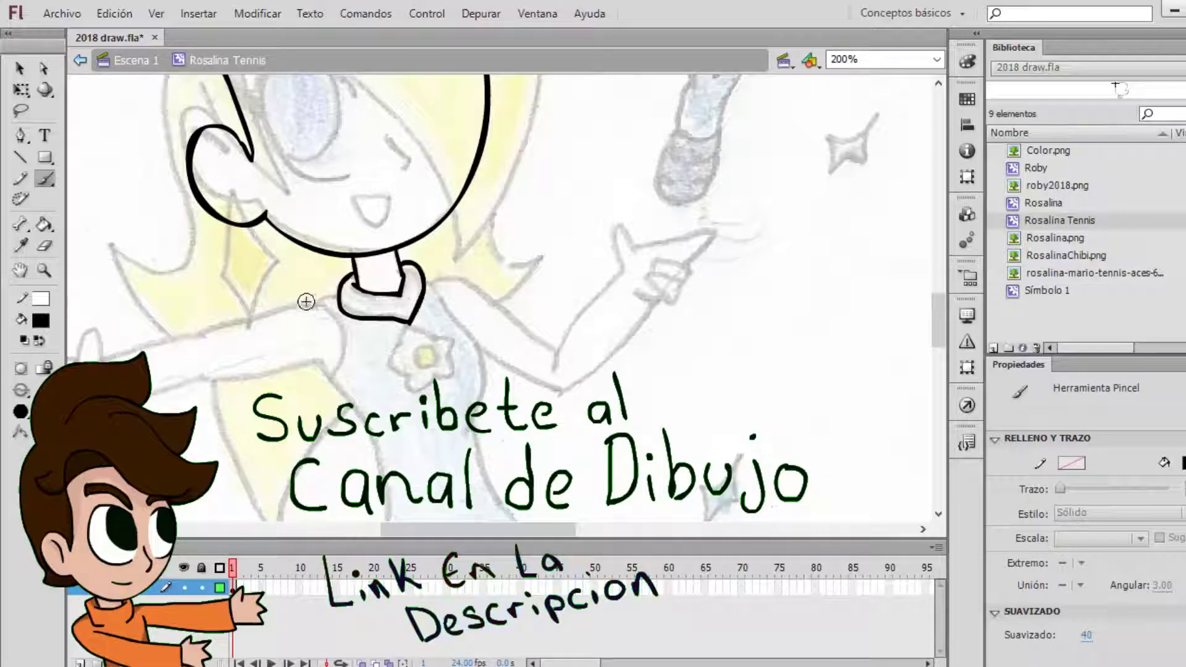
- Ink the outstretched upper arm, both sides of the dress and its ruffled hem over the sketch with black brush strokes
scroll(852, 344, down, 3)
drag(321, 269, 389, 395)
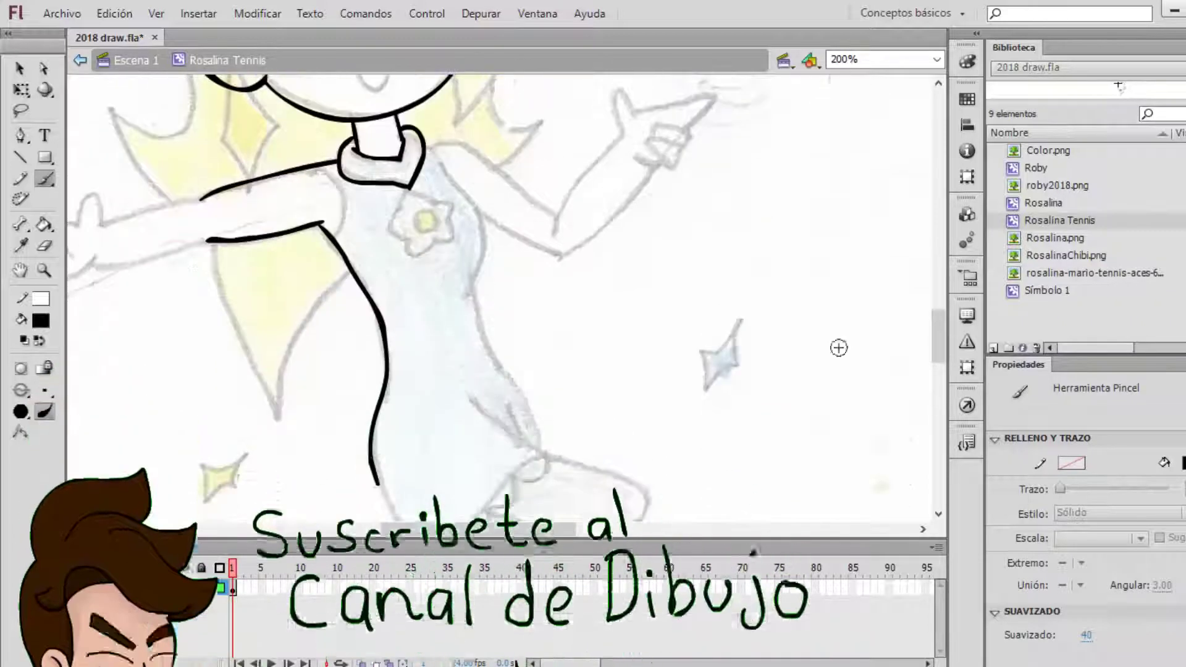
key(ctrl+z)
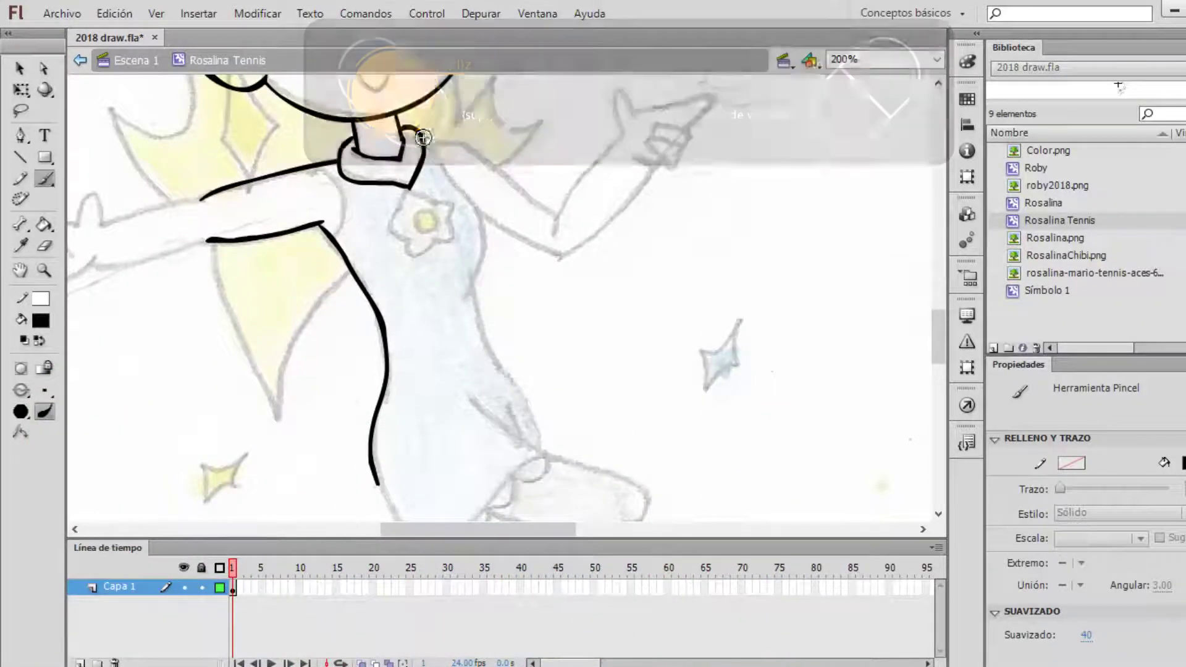
drag(444, 166, 483, 232)
scroll(476, 236, down, 3)
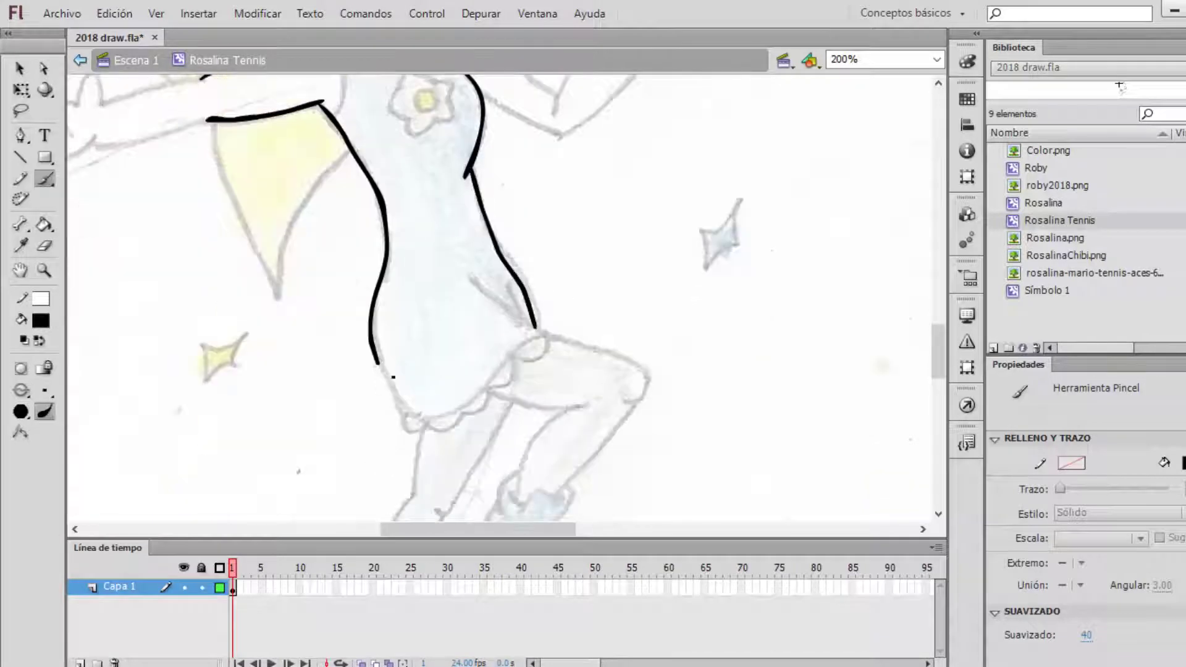
scroll(385, 367, down, 2)
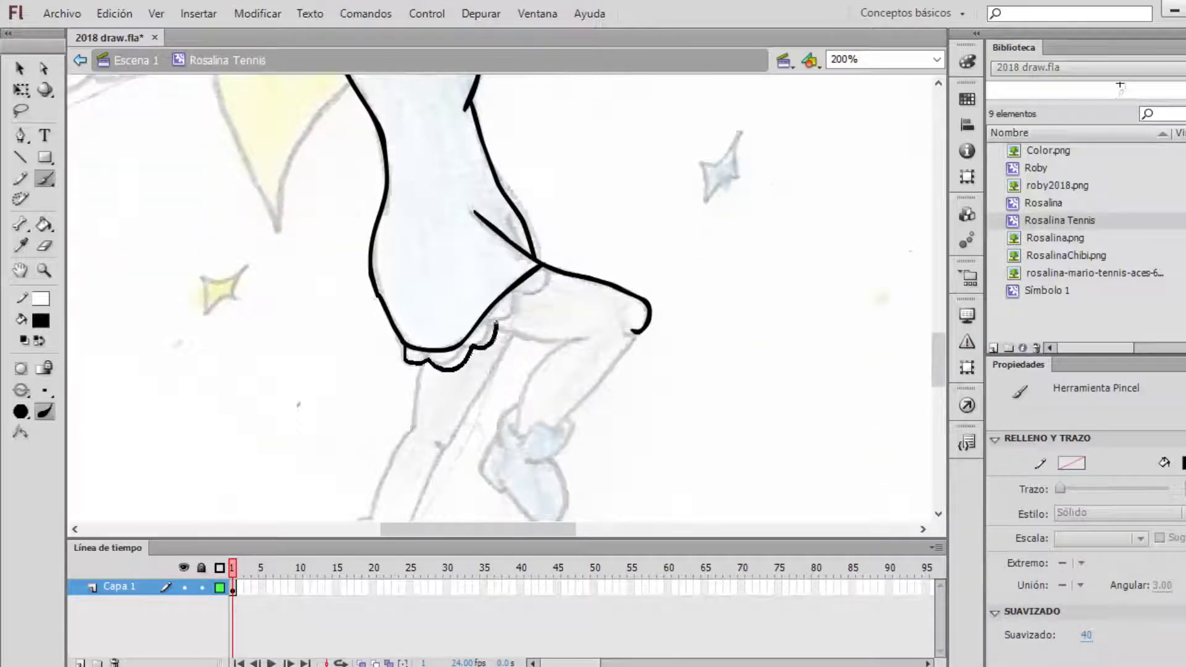
- Ink both legs and their cuffed boots in black, following the sketch from the hem down to the feet
scroll(937, 357, down, 3)
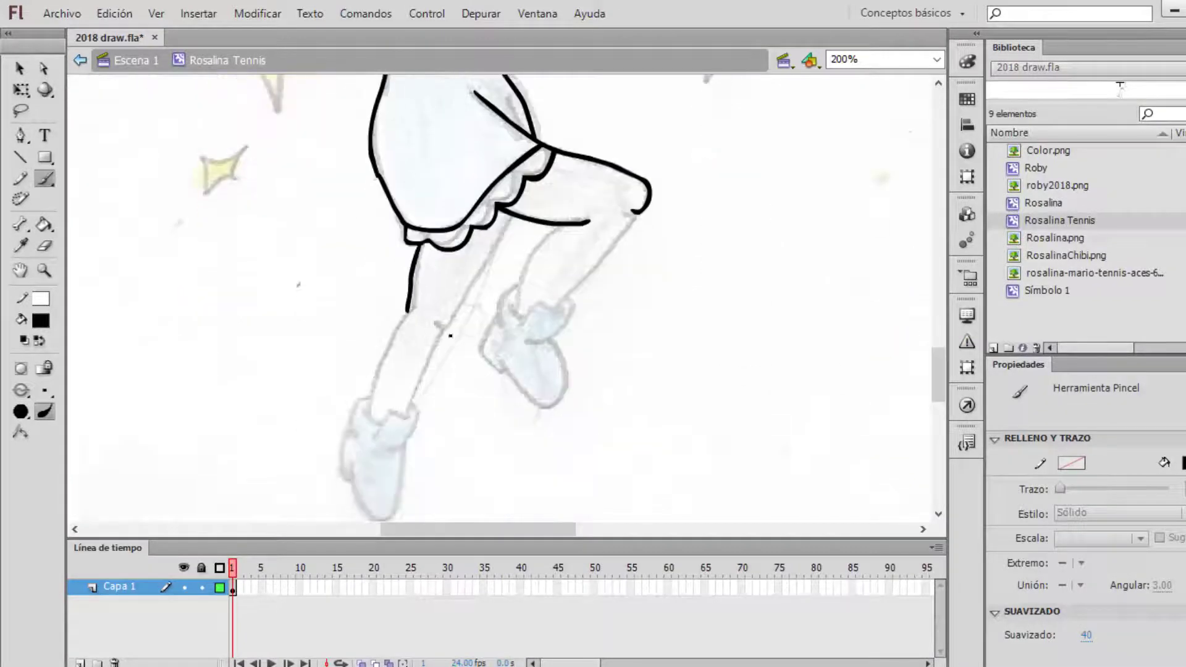
drag(438, 323, 510, 215)
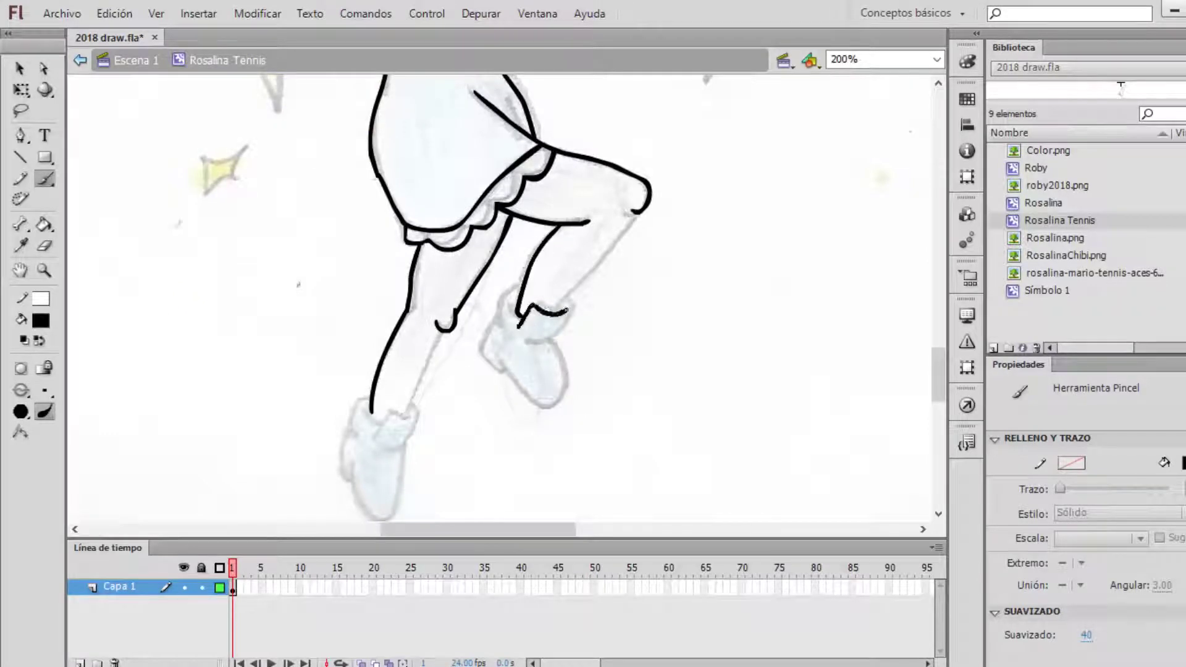
drag(638, 212, 533, 342)
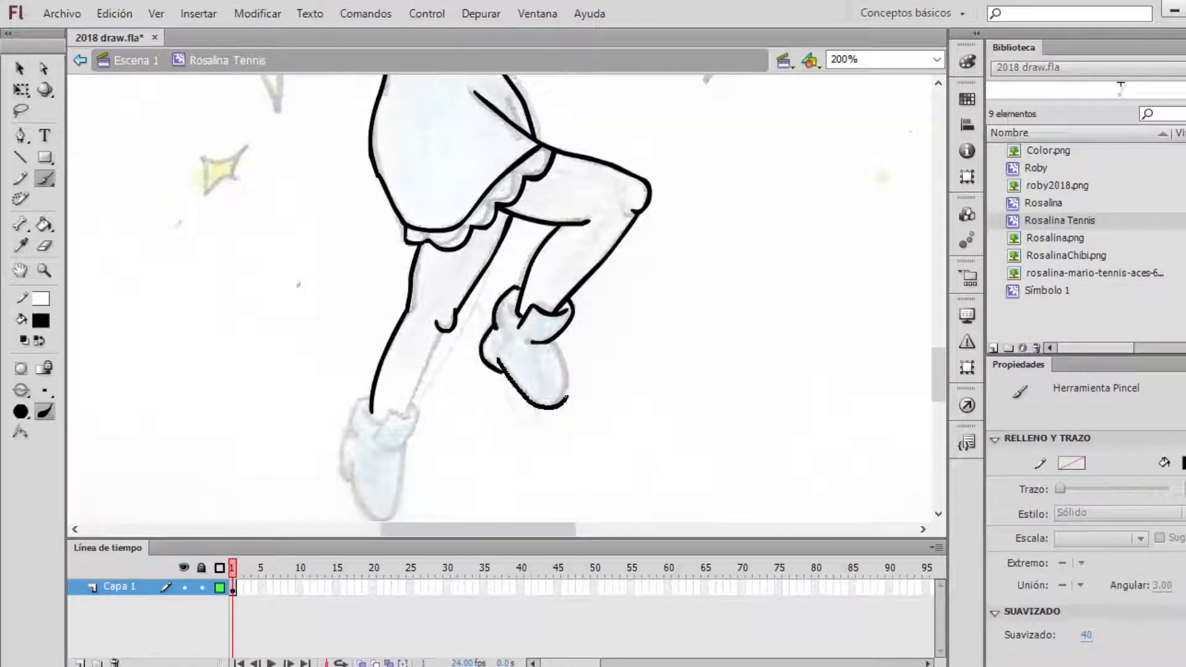
scroll(855, 378, down, 1)
mouse_move(443, 278)
mouse_down()
mouse_move(409, 363)
mouse_move(375, 386)
mouse_move(392, 467)
mouse_up()
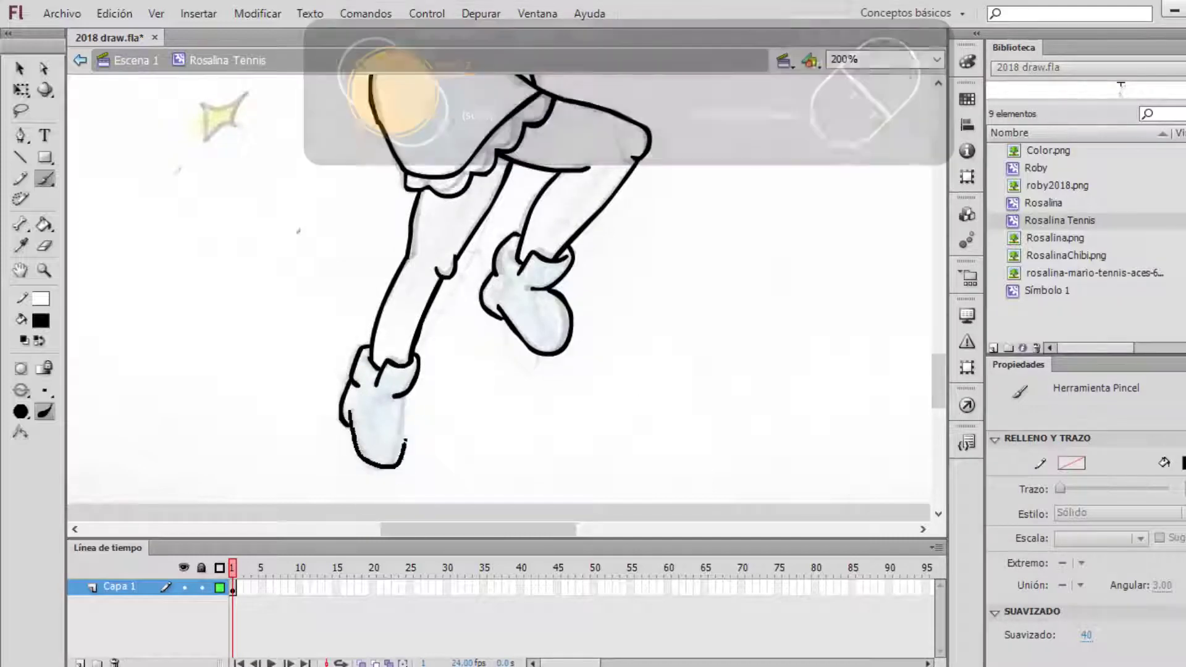
scroll(732, 348, down, 1)
key(v)
click(405, 247)
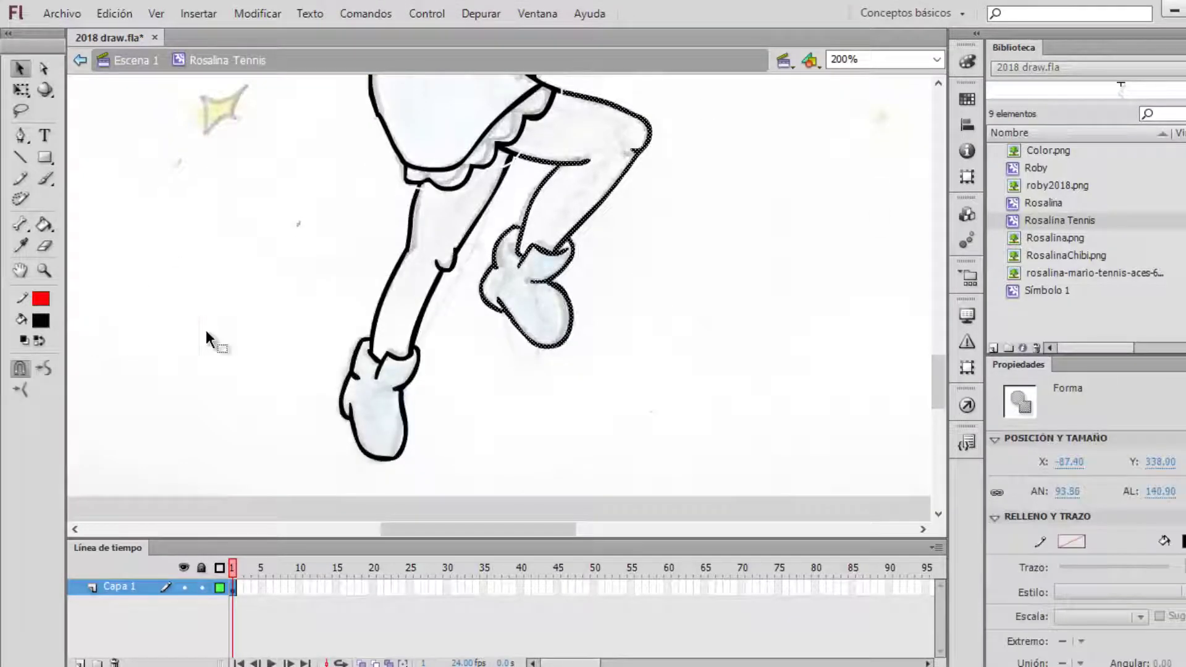
click(206, 330)
- Ink the forearm and open hand of the outstretched arm, joining them to the upper arm
scroll(309, 247, up, 5)
key(b)
scroll(371, 229, left, 2)
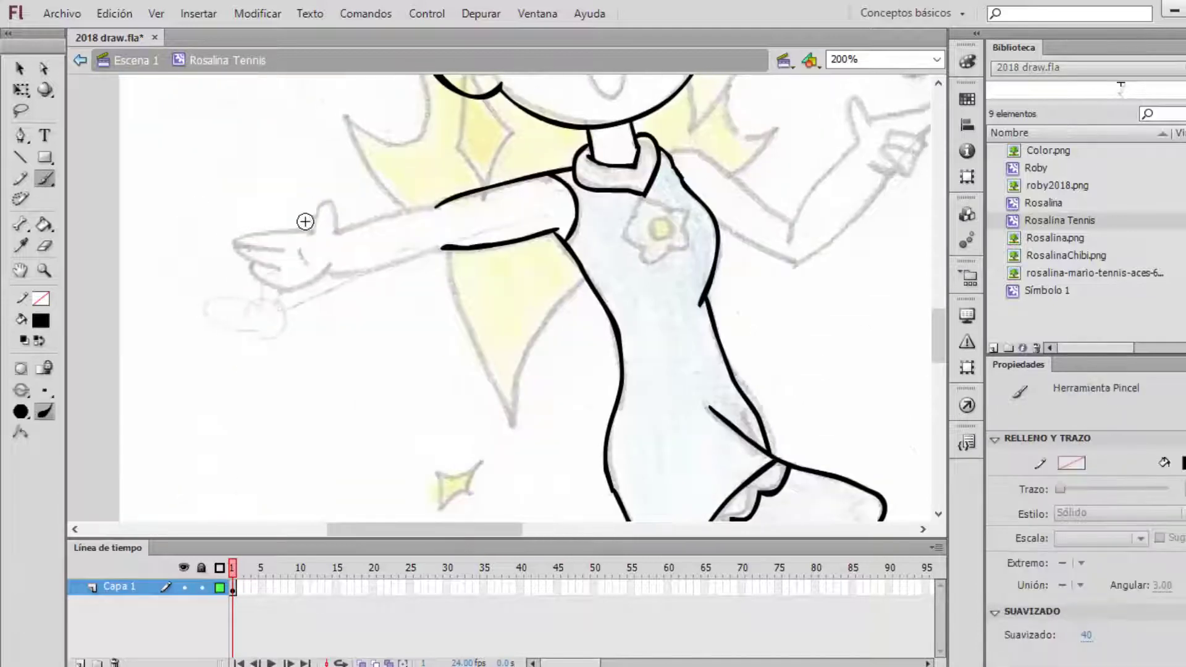
drag(300, 229, 442, 247)
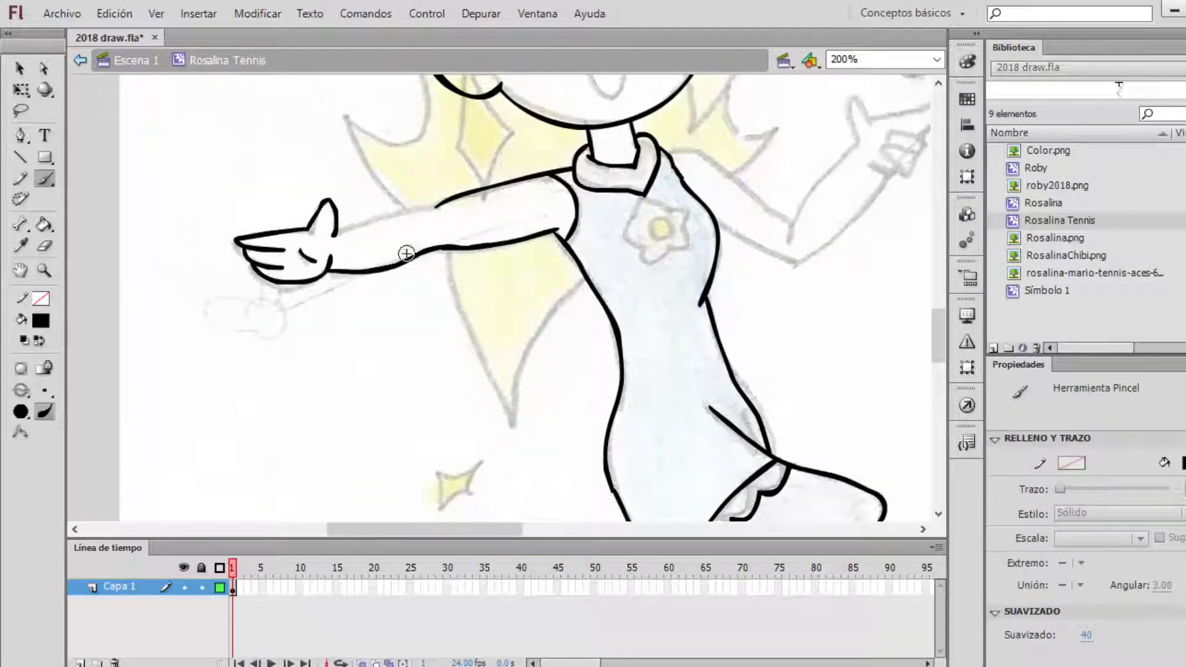
drag(337, 234, 439, 204)
key(y)
drag(528, 165, 550, 247)
key(v)
key(ctrl+z)
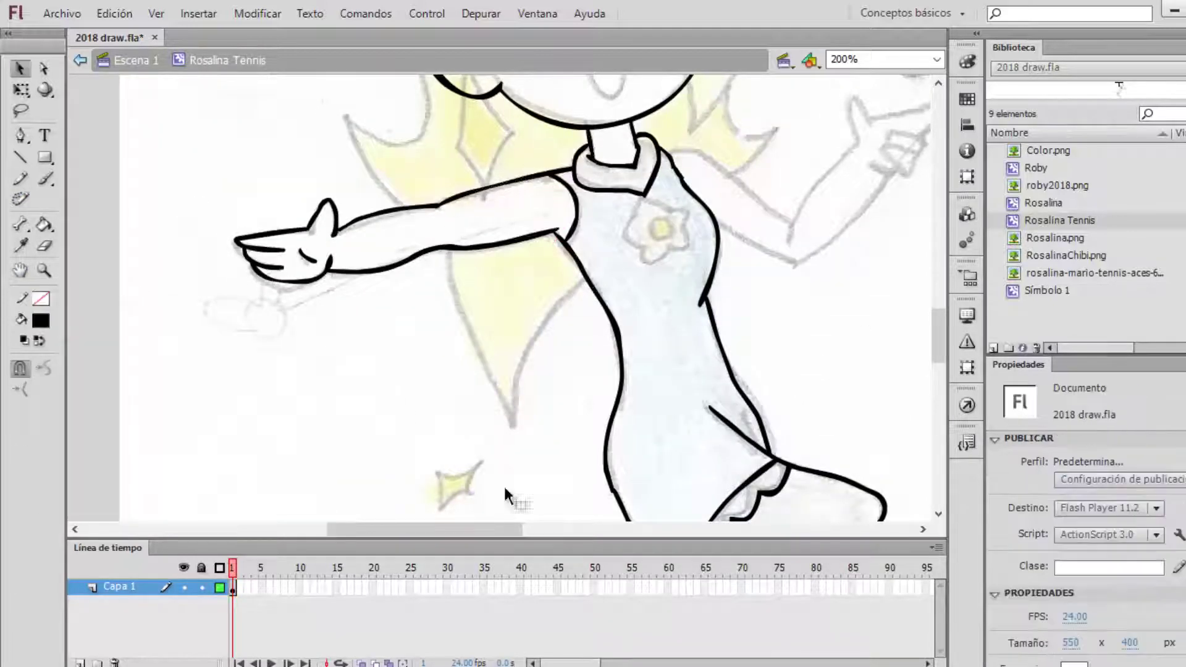
- Ink the bent arm and its pointing hand beneath the racket in black over the sketch
scroll(470, 396, up, 3)
scroll(470, 396, right, 3)
key(b)
drag(451, 309, 538, 374)
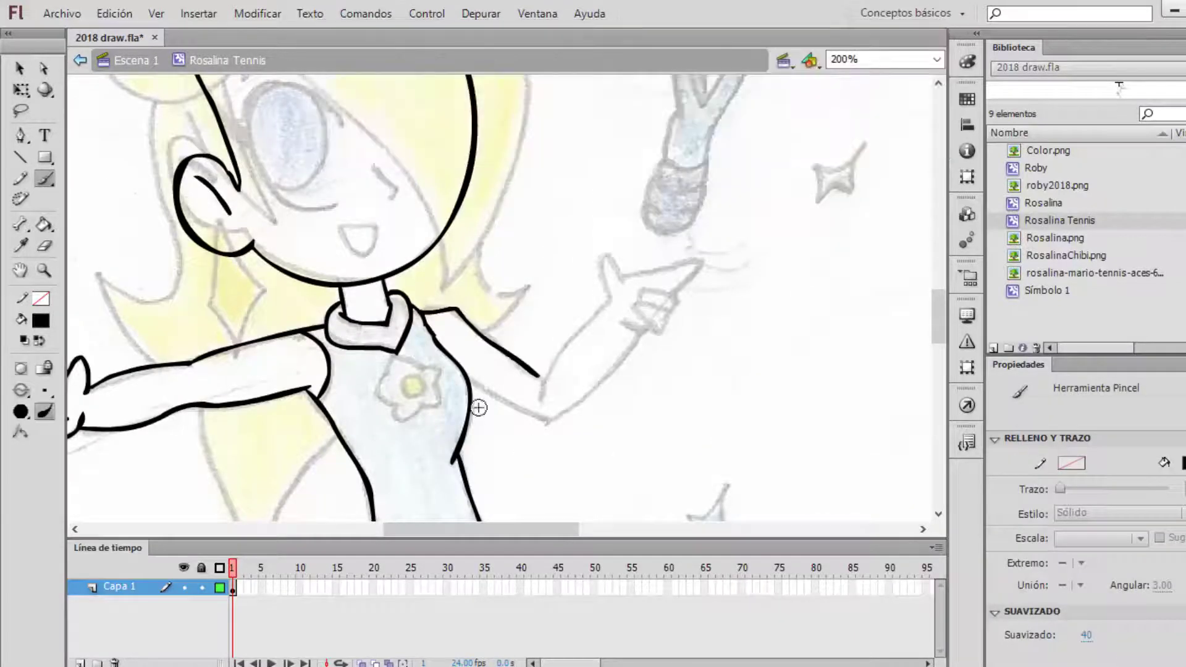
mouse_move(659, 314)
mouse_down()
mouse_move(639, 337)
mouse_move(662, 316)
mouse_up()
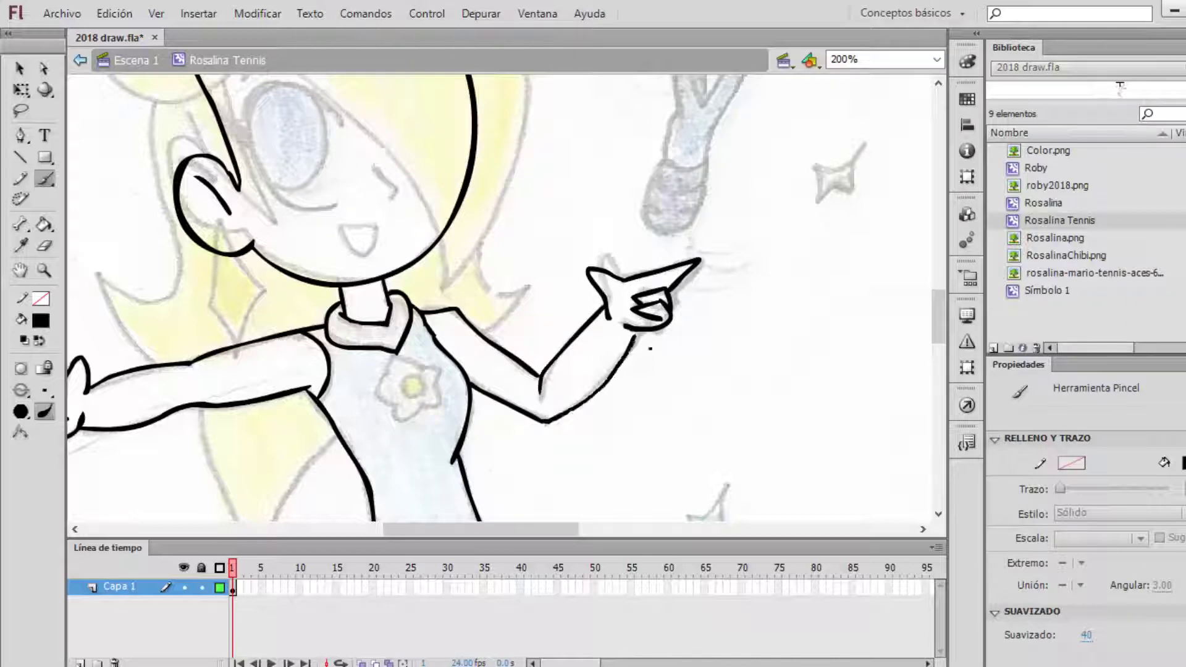
- Add a new layer above Capa 1 for the face and display Capa 1 as outlines
scroll(649, 349, down, 3)
scroll(782, 332, up, 5)
scroll(782, 331, left, 3)
key(ctrl+shift+n)
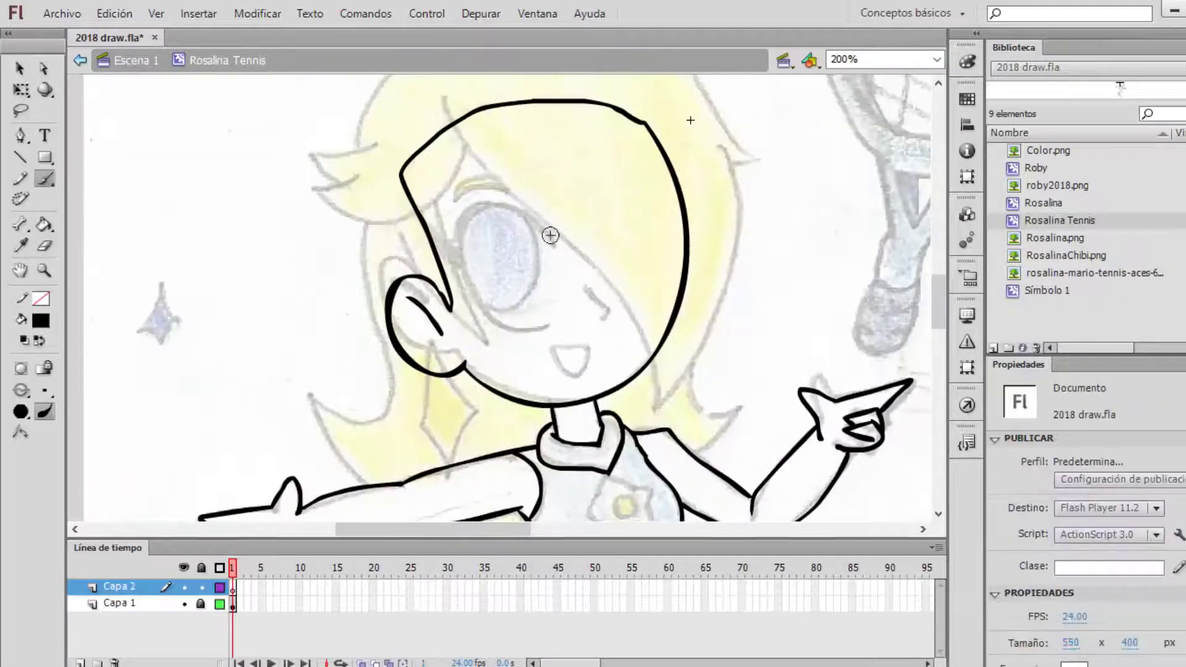
click(219, 604)
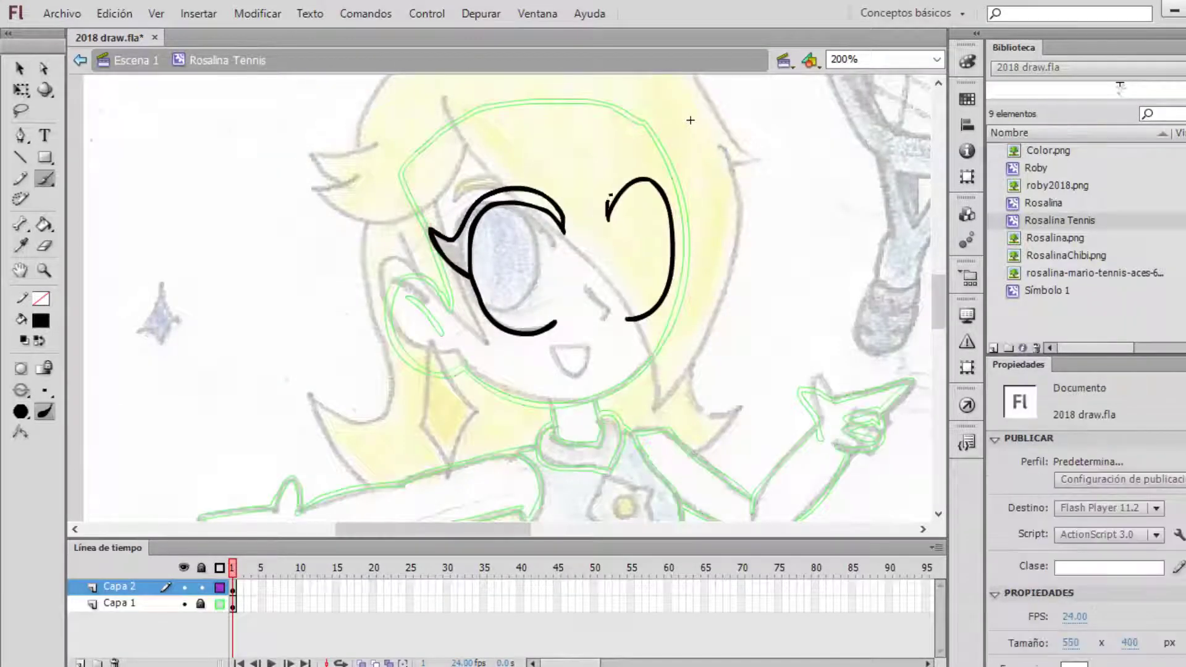
- Ink both eyes with lashes filled in dark gray and draw the irises with red pencil lines
click(44, 225)
click(19, 68)
key(Escape)
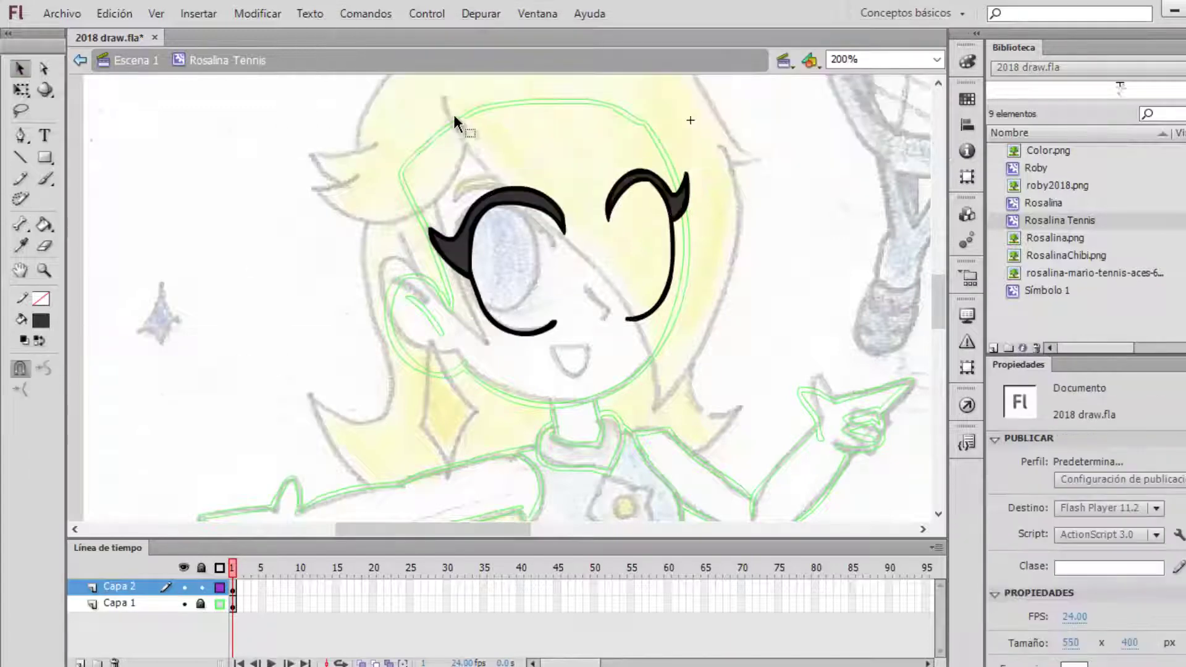
key(y)
drag(472, 294, 538, 272)
- Ink the two eyebrows, the nose and the open smiling mouth in black
key(b)
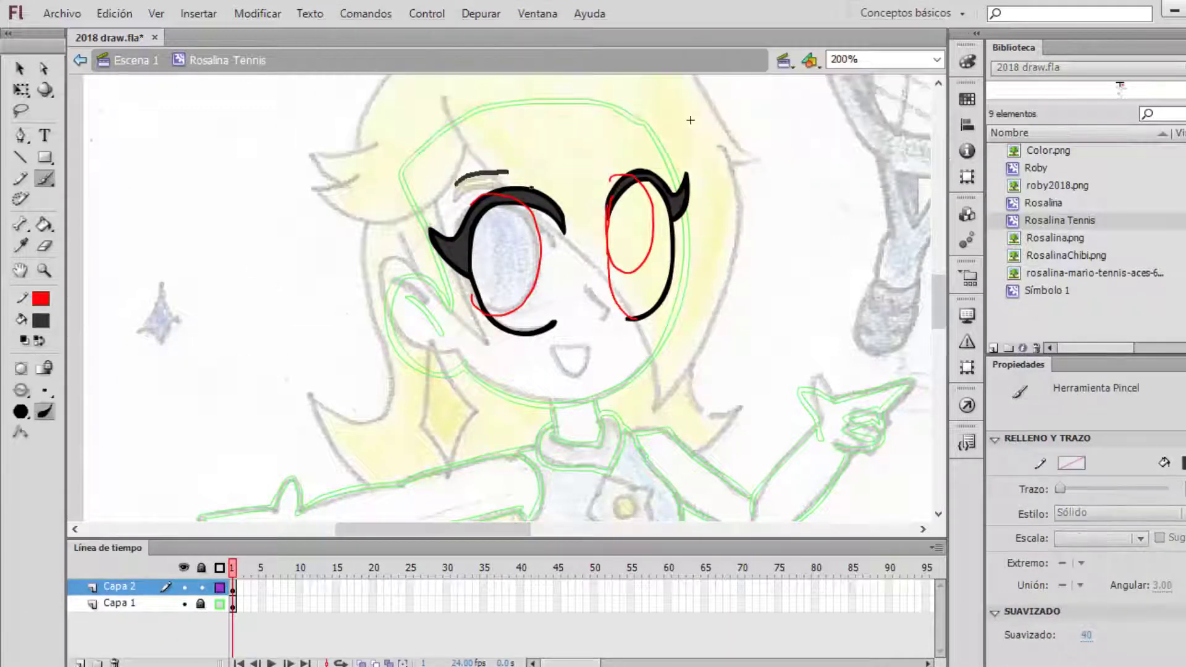
drag(452, 172, 544, 179)
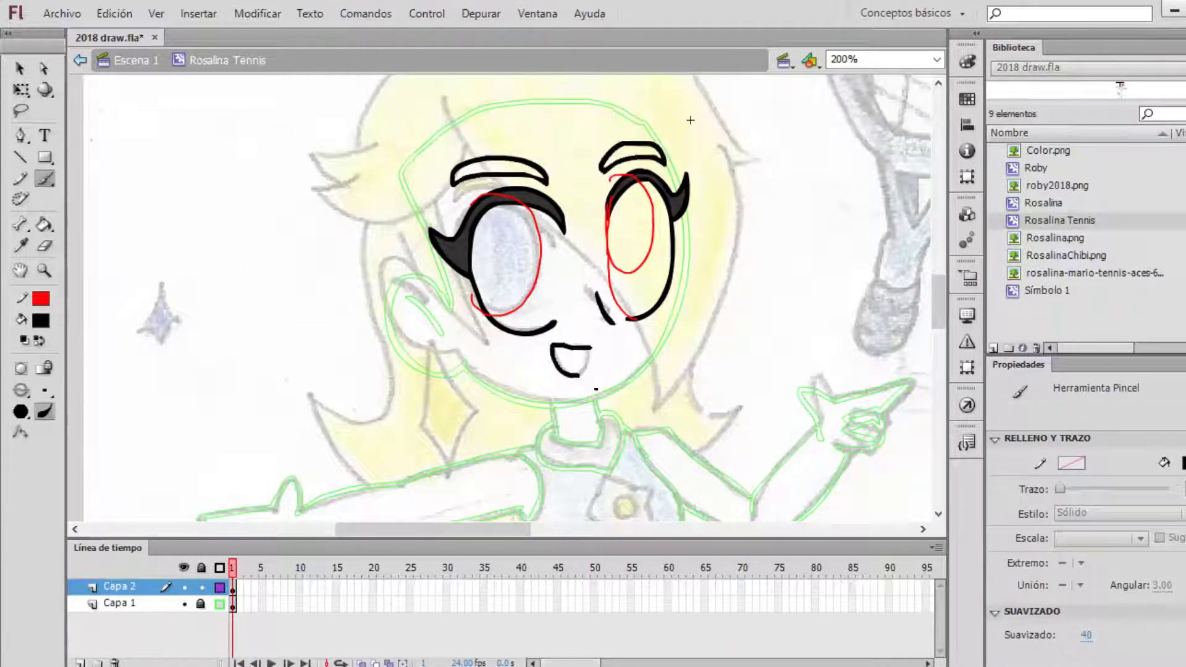
drag(591, 349, 579, 375)
key(v)
- Ink the diagonal fringe line across the face on a new layer, with Capa 2 displayed as outlines
key(ctrl+shift+n)
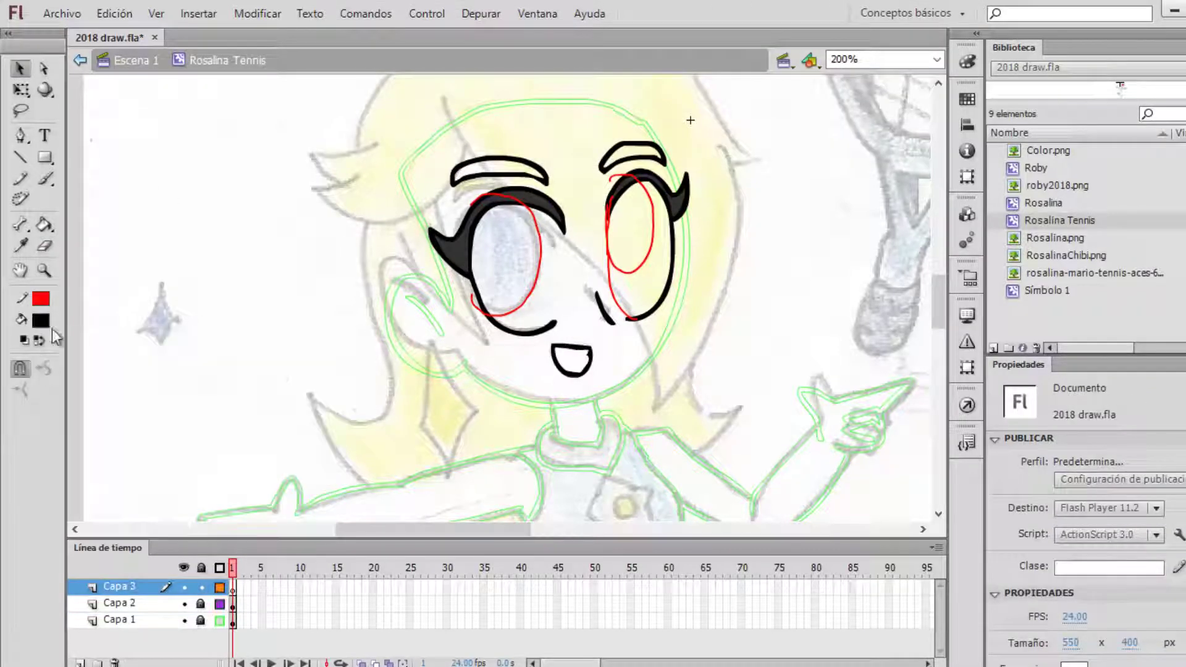
key(b)
scroll(443, 162, up, 2)
drag(443, 162, 645, 486)
click(220, 603)
key(v)
click(556, 309)
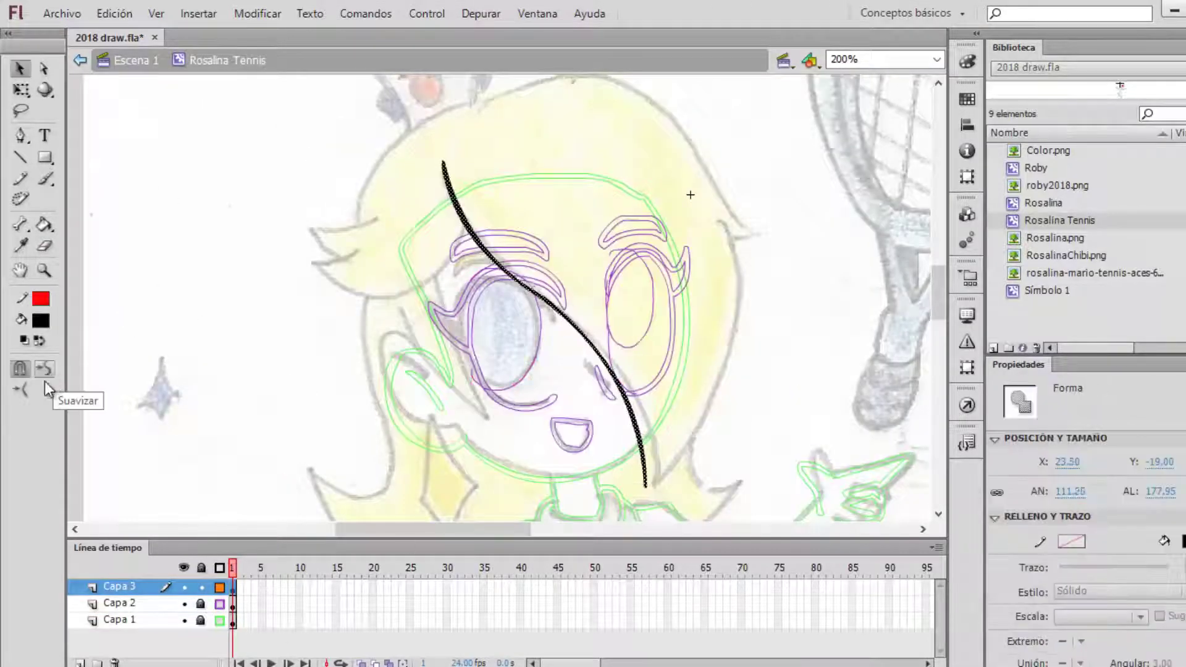
- Ink the top of the hair, its flicked tip and the outer edge of the fringe down to its point
key(b)
scroll(475, 126, up, 1)
drag(475, 126, 720, 206)
drag(668, 478, 646, 508)
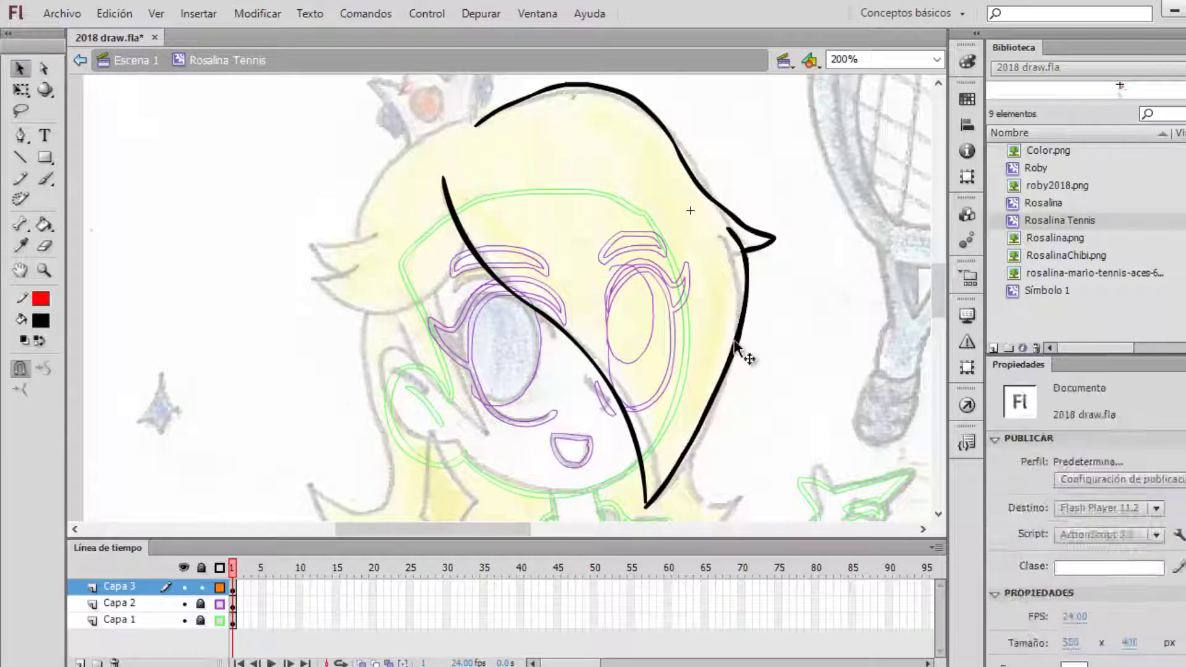
key(ctrl+a)
click(657, 519)
key(ctrl+a)
click(222, 315)
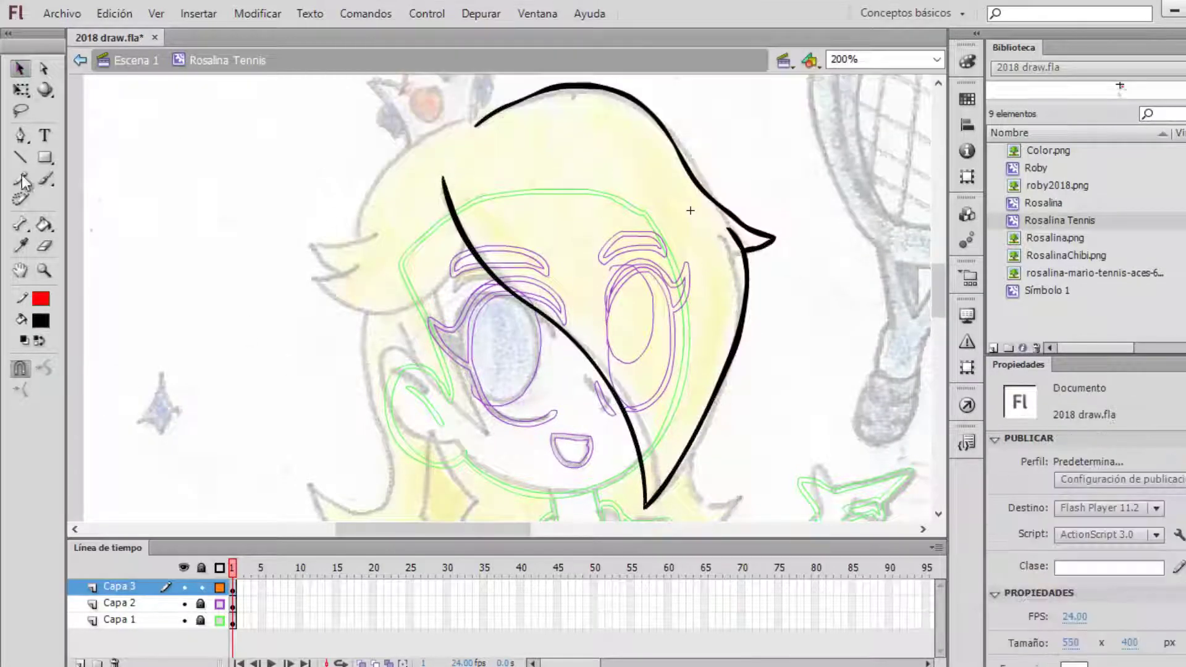
- Ink the smaller side bang with its two flicked tips and set the stroke color to none
key(b)
drag(381, 232, 342, 272)
key(ctrl+a)
click(40, 299)
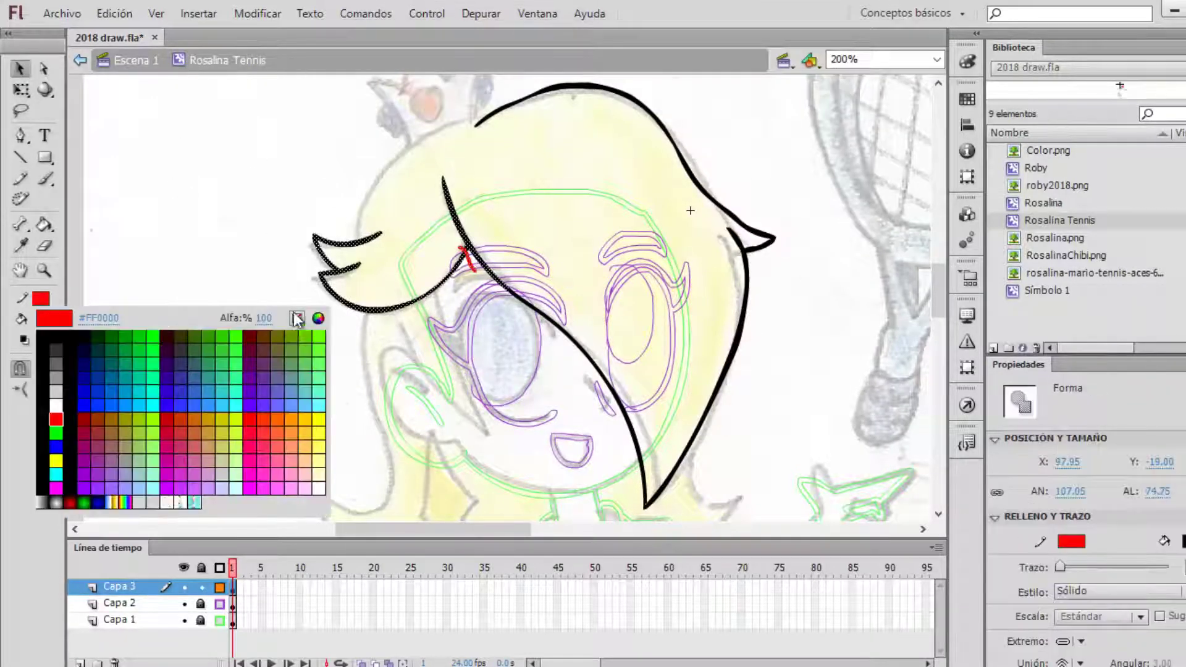
click(259, 313)
- Ink the flower brooch with its round center on the dress and the diamond-shaped earring below the ear
key(b)
scroll(600, 257, down, 5)
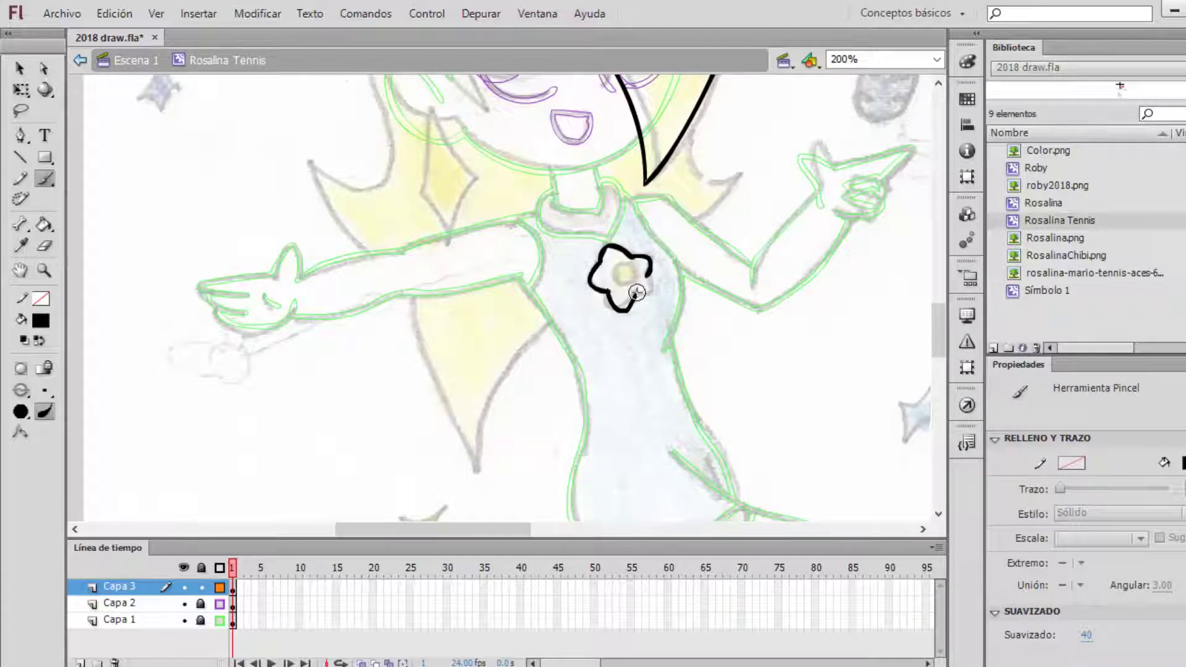
mouse_move(637, 292)
mouse_down()
mouse_move(643, 262)
mouse_move(636, 275)
mouse_up()
scroll(428, 183, up, 1)
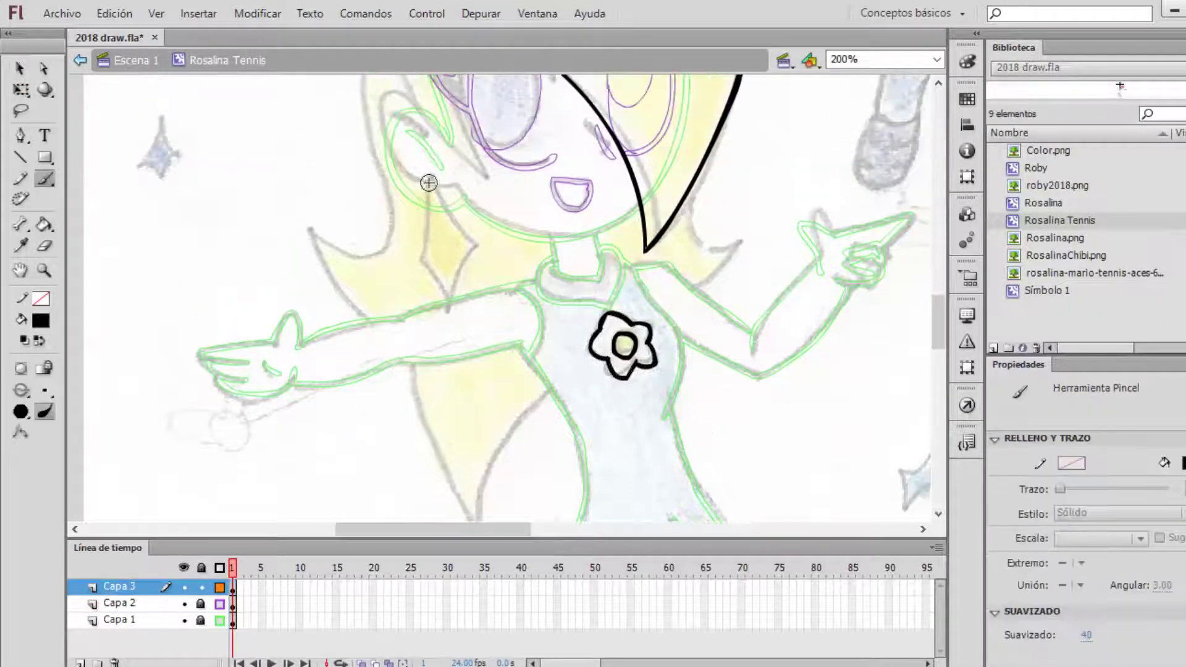
- Add a new layer and ink the outer outline of the long hair, with outward-flicked tips on both sides
click(80, 662)
double_click(108, 548)
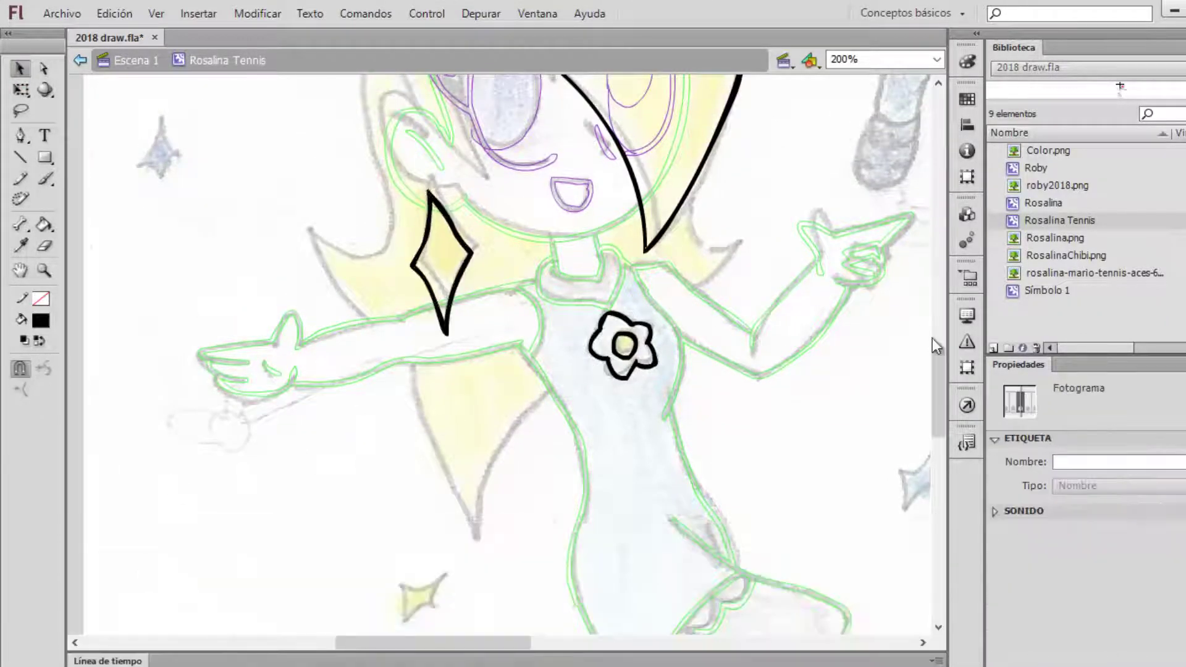
scroll(932, 338, up, 4)
drag(309, 494, 429, 615)
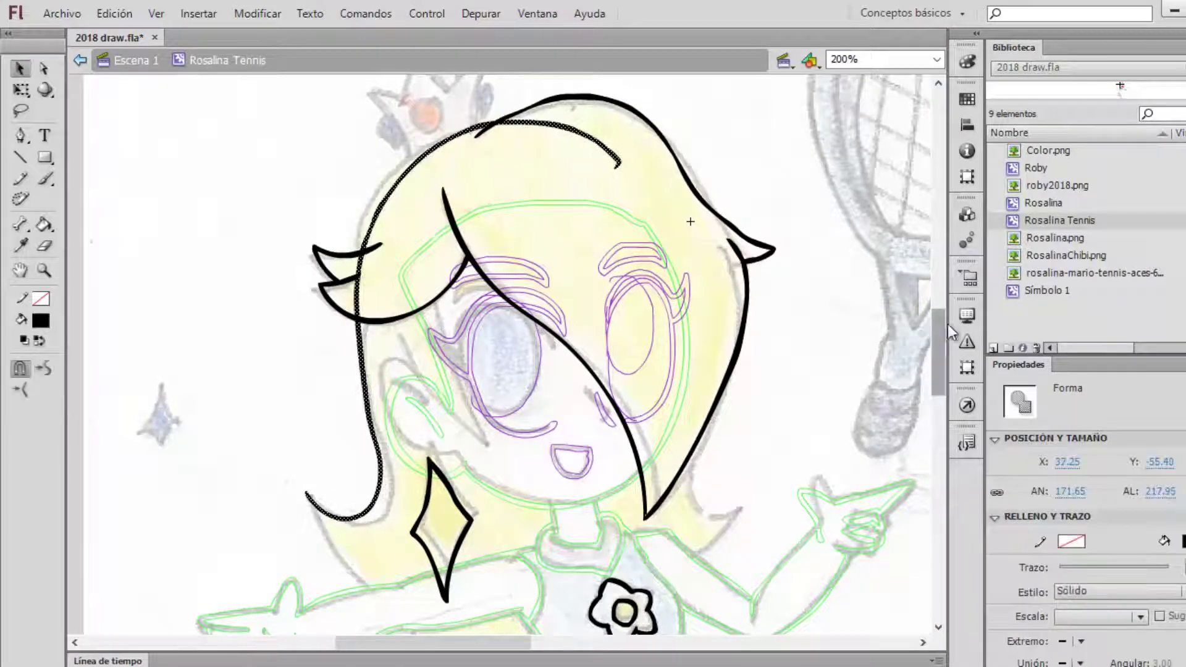
scroll(618, 91, down, 1)
drag(680, 271, 648, 517)
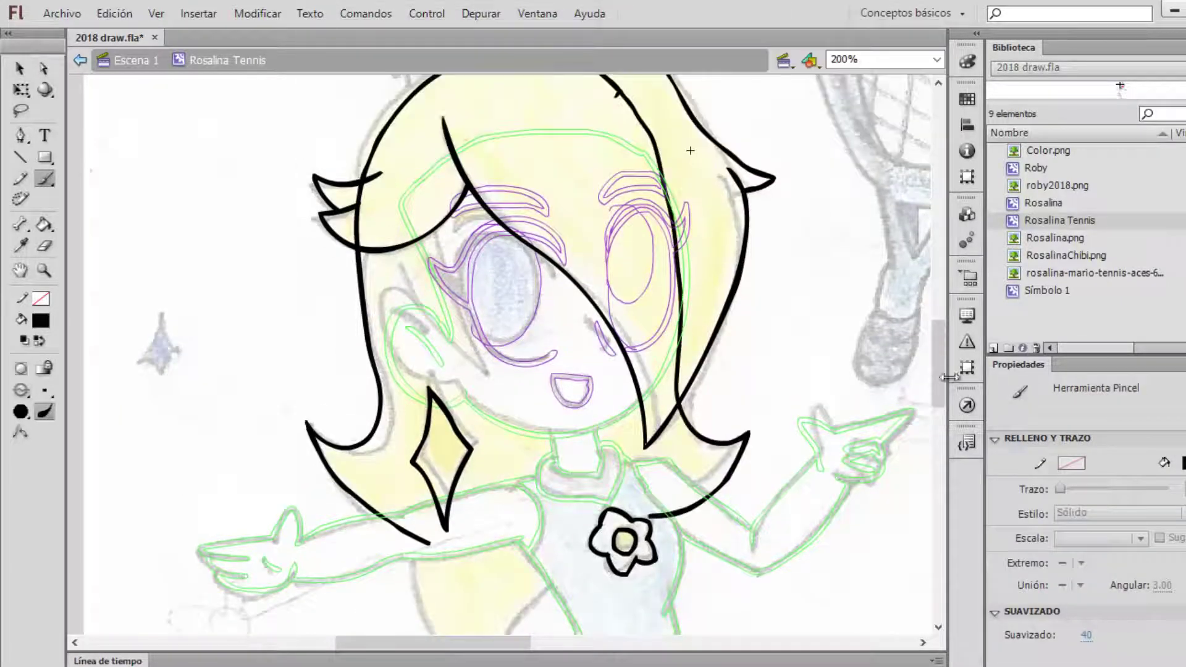
- Ink the long pointed lock of hair that hangs behind the torso under the outstretched arm
scroll(648, 517, down, 3)
drag(413, 321, 460, 477)
key(v)
key(ctrl+1)
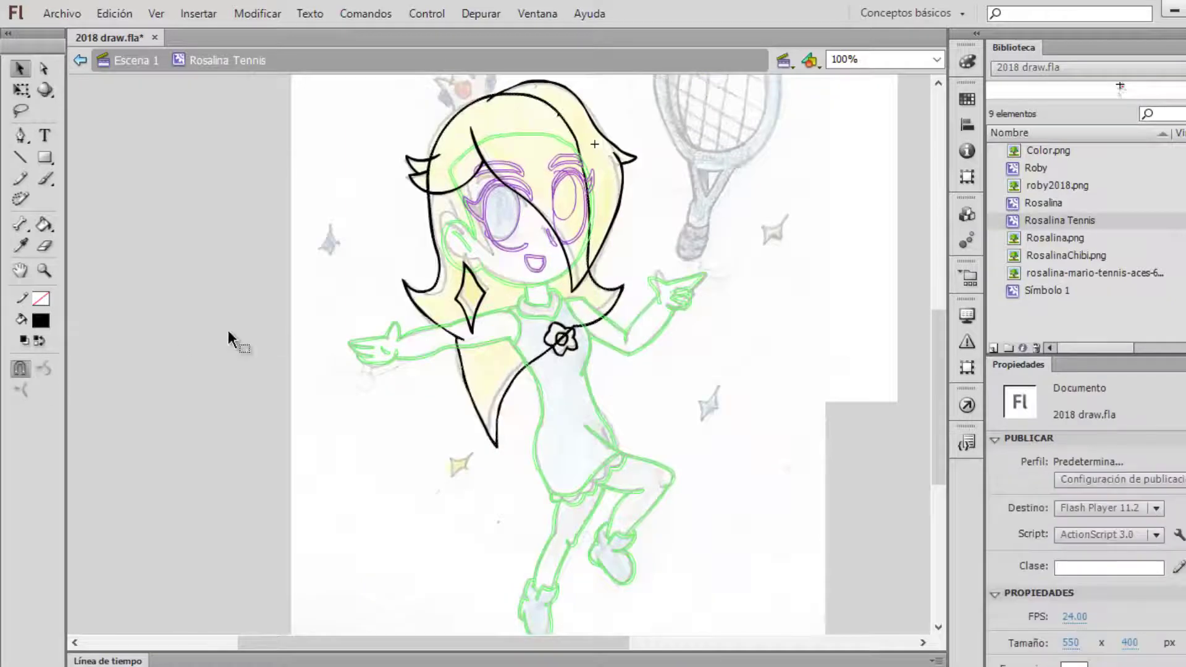
- Ink the small crown and its round gems on top of the head, on Capa 4
click(102, 661)
key(ctrl+equal)
key(b)
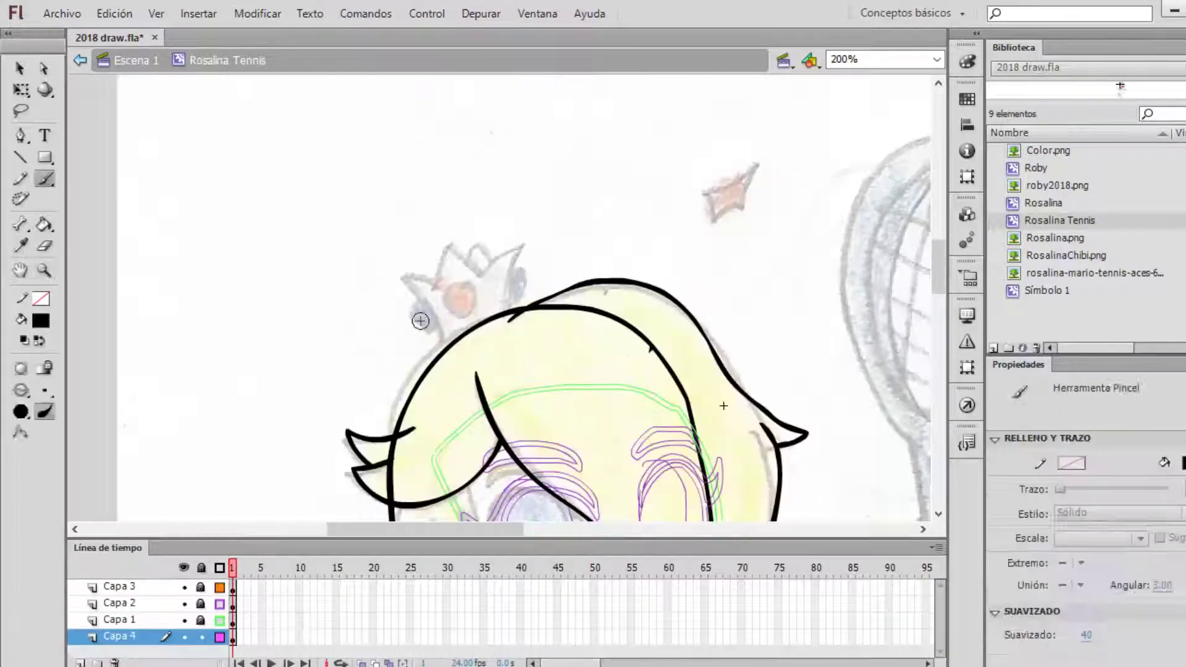
key(ctrl+z)
mouse_move(432, 363)
mouse_down()
mouse_move(400, 279)
mouse_move(460, 257)
mouse_move(505, 301)
mouse_move(497, 330)
mouse_move(513, 306)
mouse_up()
key(ctrl+z)
drag(464, 285, 457, 309)
- Make Capa 2 active with its outline display off and ink the outer rim of the tennis racket head
key(ctrl+minus)
key(z)
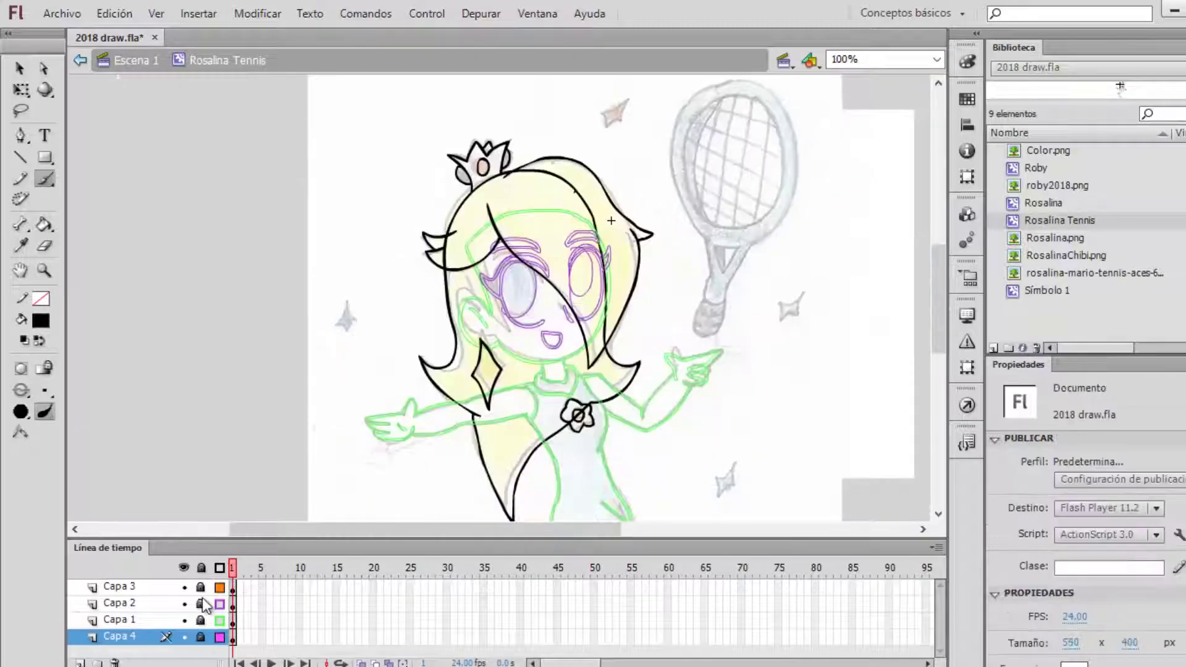
click(119, 603)
click(219, 604)
click(718, 266)
key(b)
scroll(932, 297, up, 3)
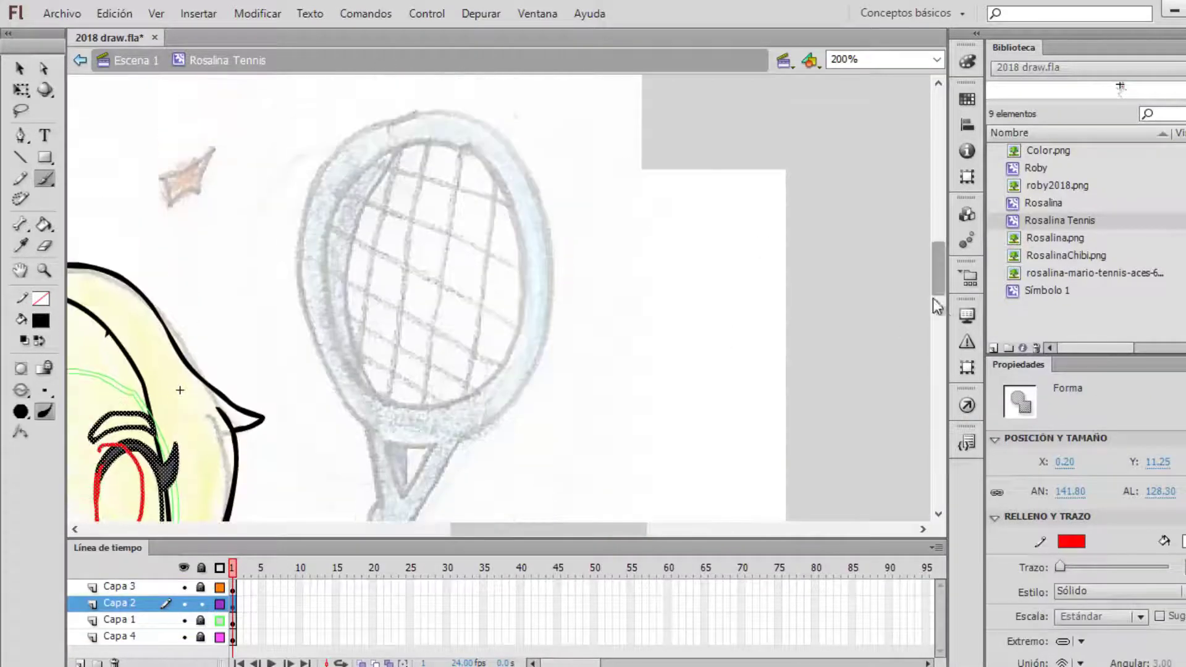
mouse_move(512, 146)
mouse_down()
mouse_move(487, 439)
mouse_move(460, 434)
mouse_up()
key(v)
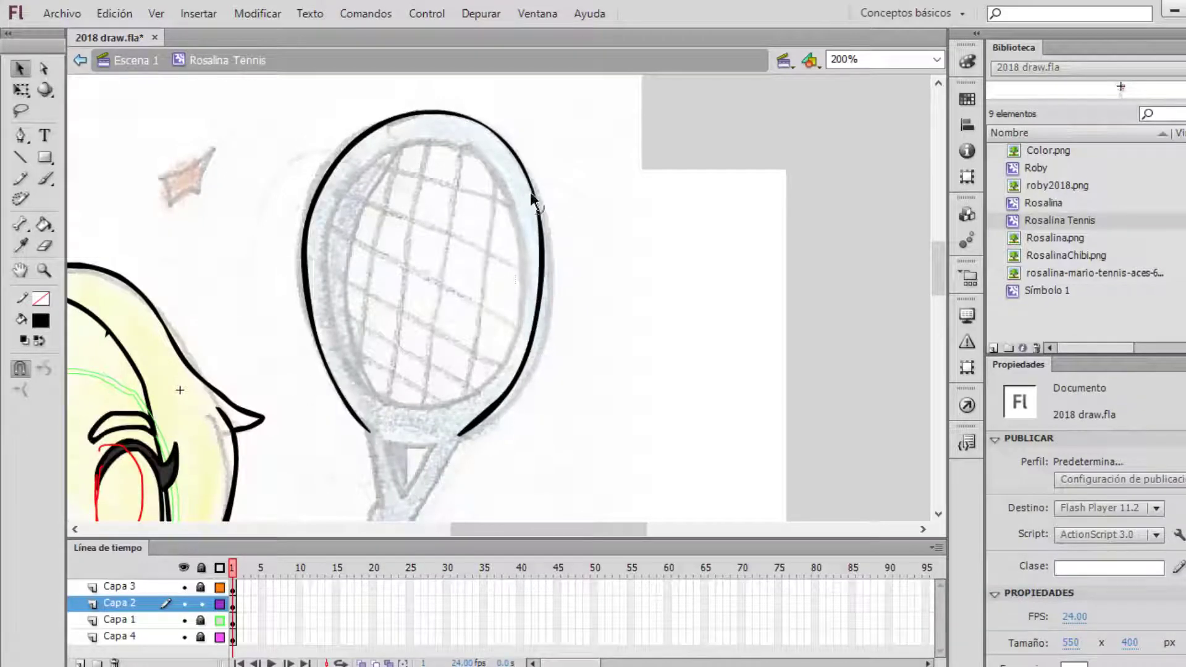
- Ink the racket's throat with its triangular opening, the neck below it and the ridged grip
key(b)
scroll(853, 379, down, 3)
drag(369, 333, 373, 409)
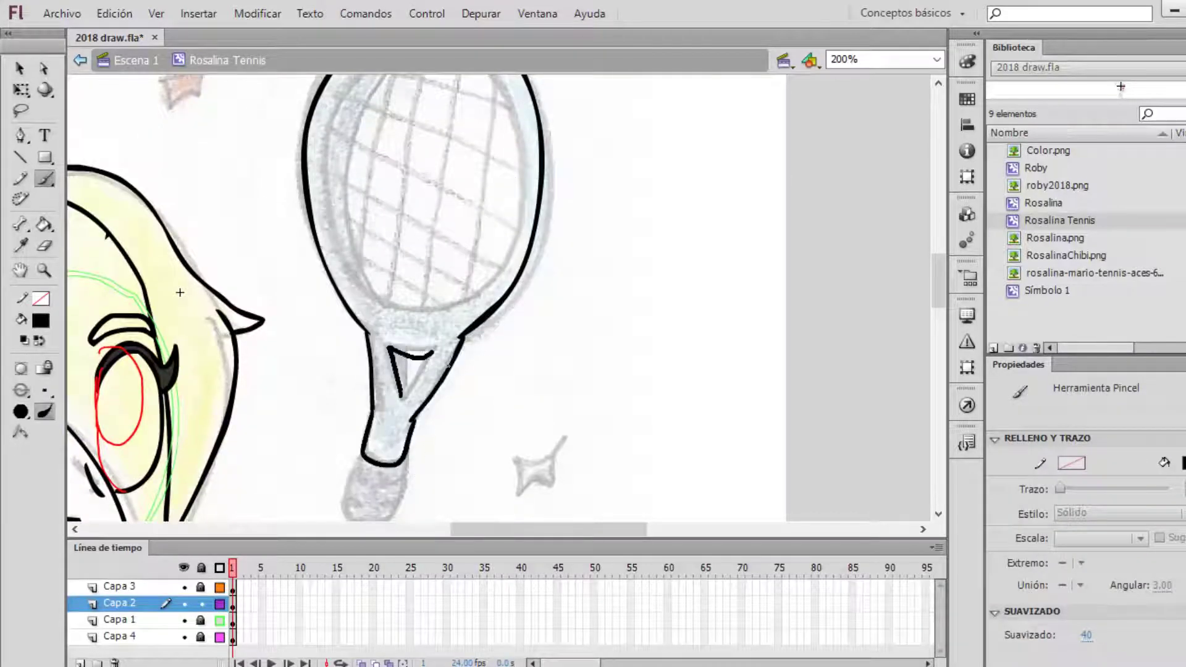
scroll(379, 485, down, 3)
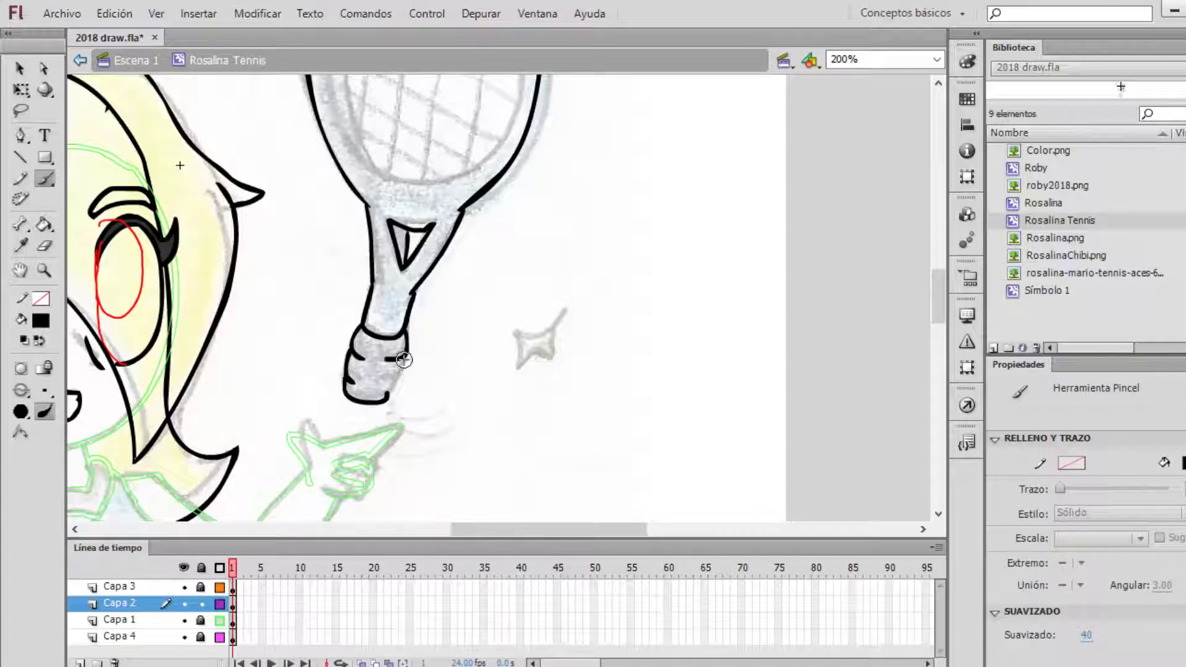
- Ink the inner edge of the racket head, clear the red helper stroke with no stroke colour, and add the inner thickness line
scroll(445, 344, up, 4)
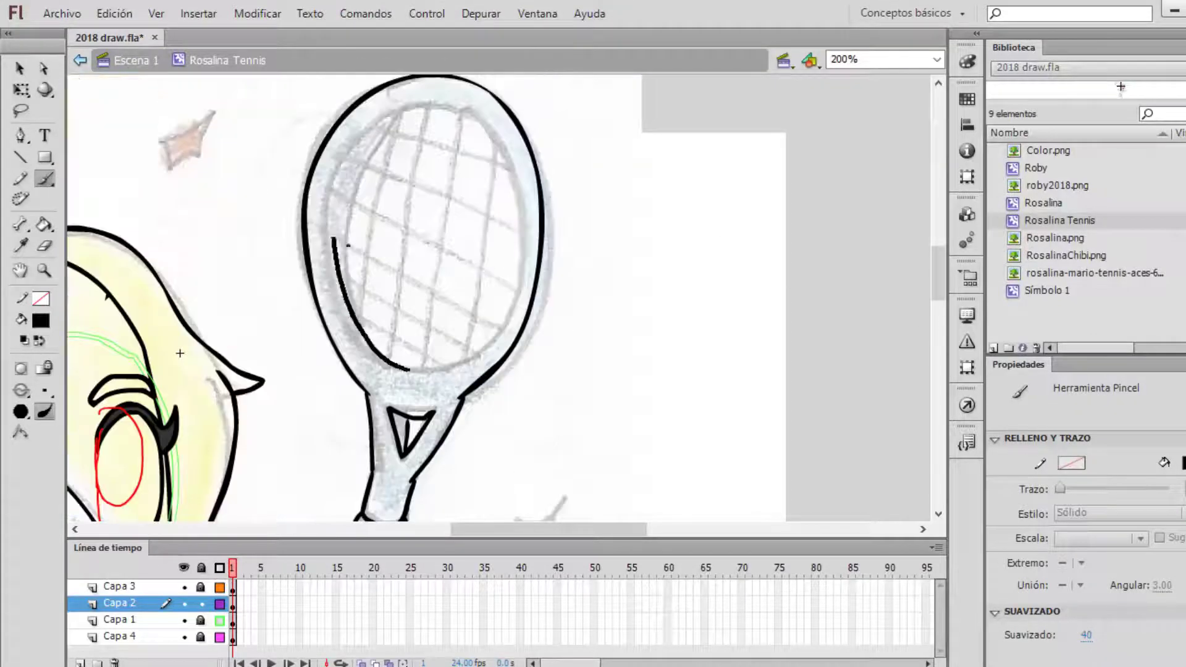
key(ctrl+a)
click(41, 299)
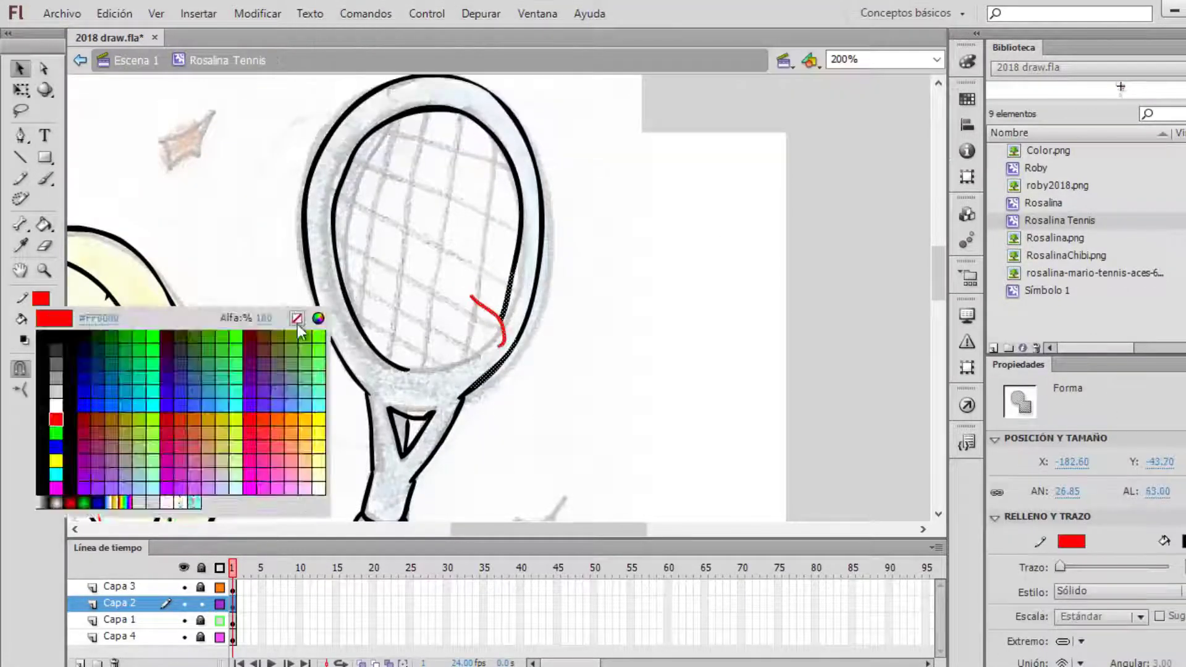
click(299, 318)
key(b)
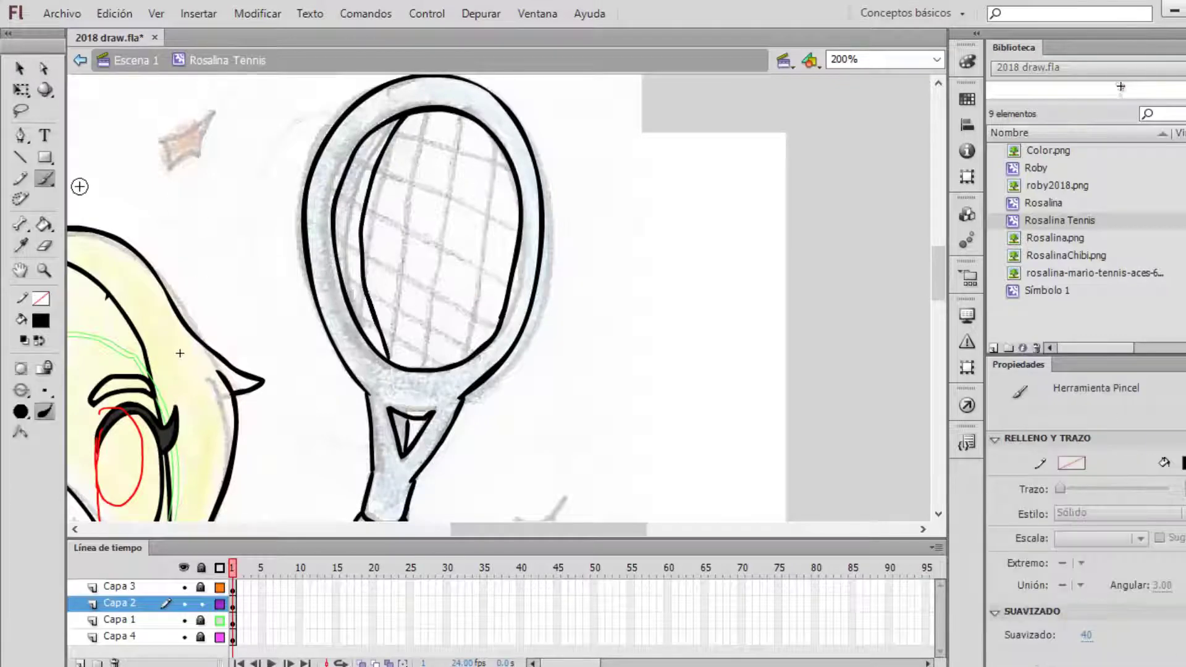
- Convert the inked racket into a symbol named Raqueta and open it for editing
key(v)
click(392, 367)
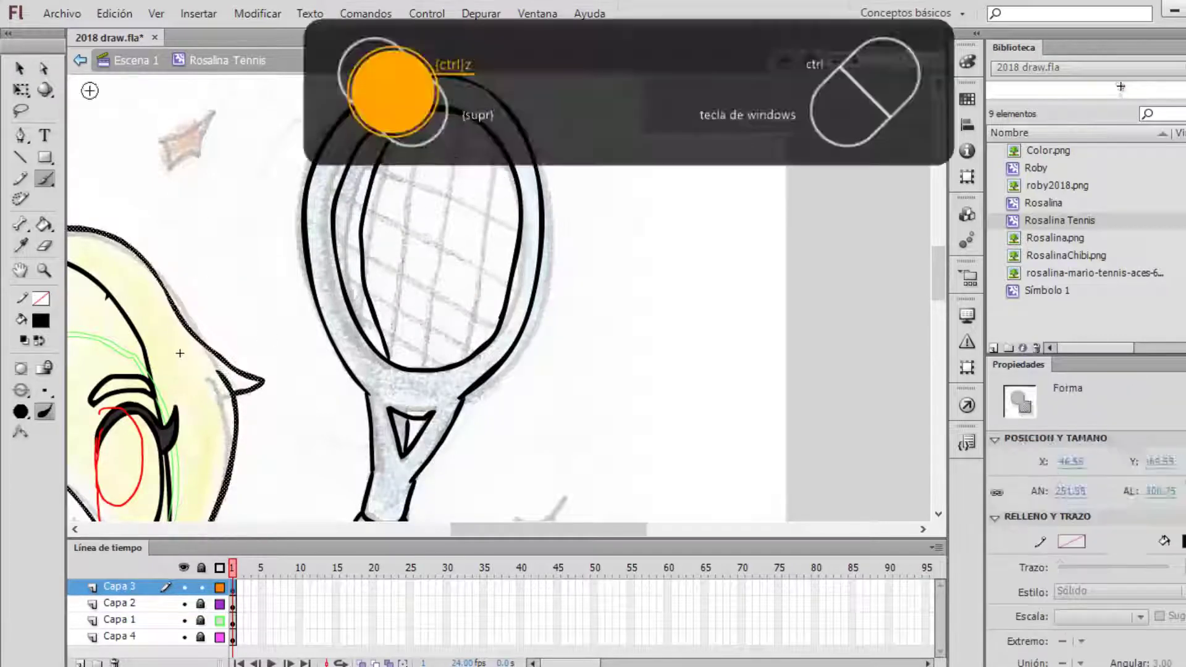
click(392, 367)
click(392, 368)
key(F8)
text(Raqueta)
key(Return)
double_click(393, 368)
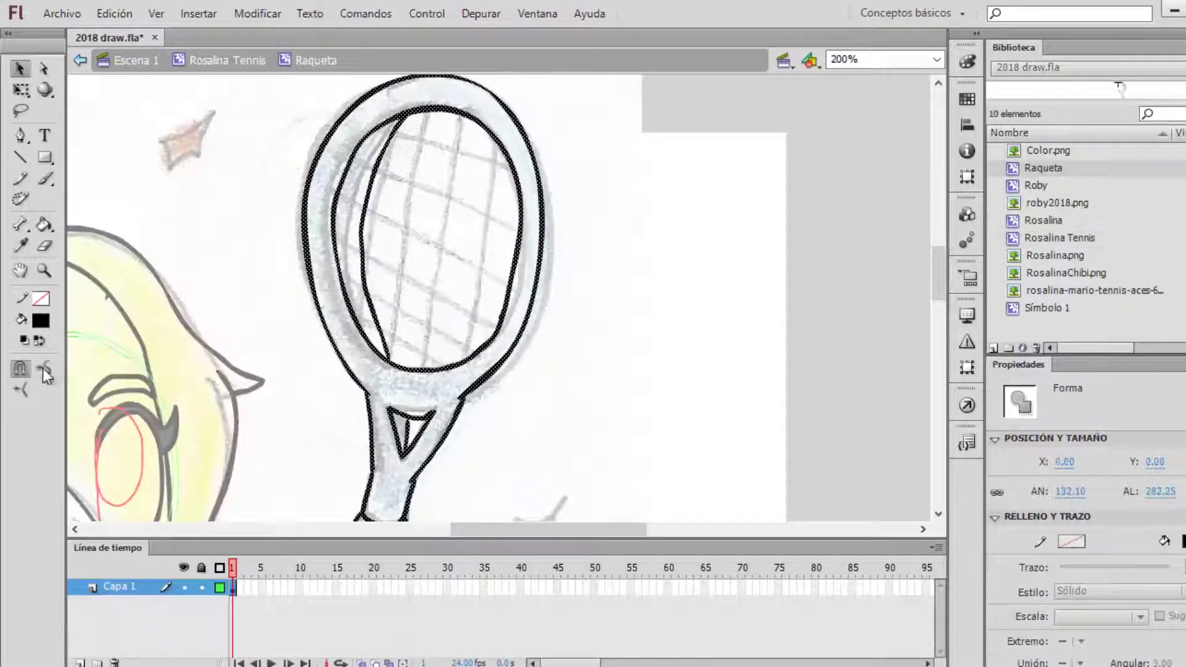
- Ink the crossing racket strings on a new layer above the locked racket outline, inside the Raqueta symbol
key(b)
drag(352, 159, 519, 241)
drag(379, 129, 522, 193)
drag(343, 199, 508, 292)
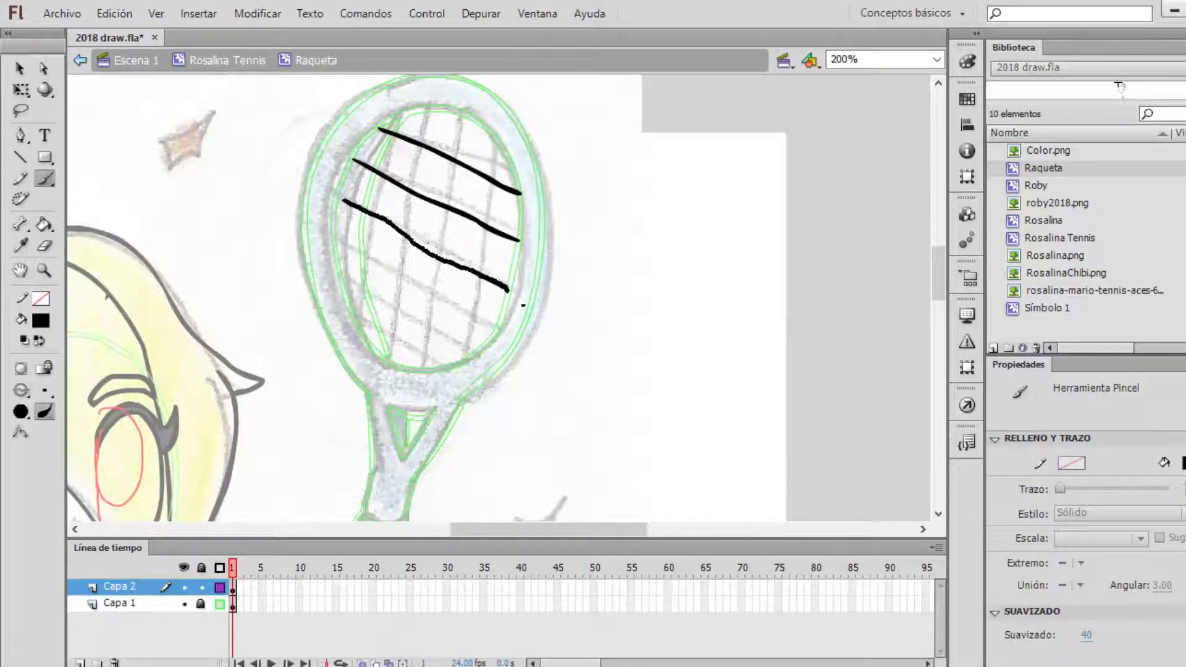
key(e)
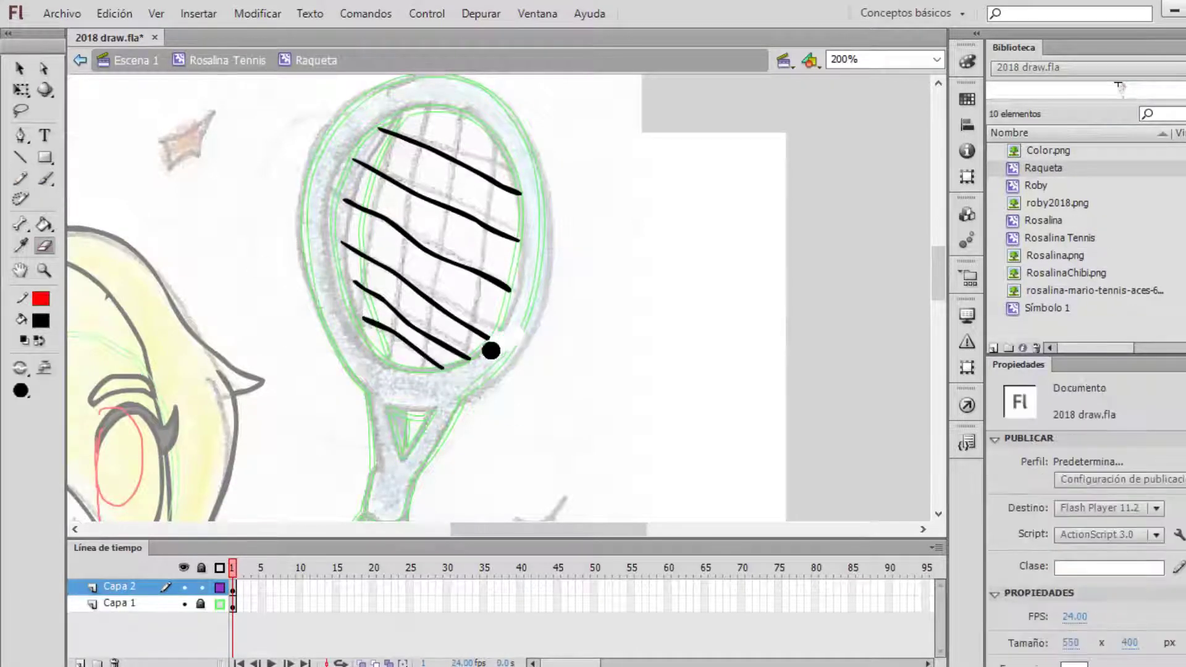
key(b)
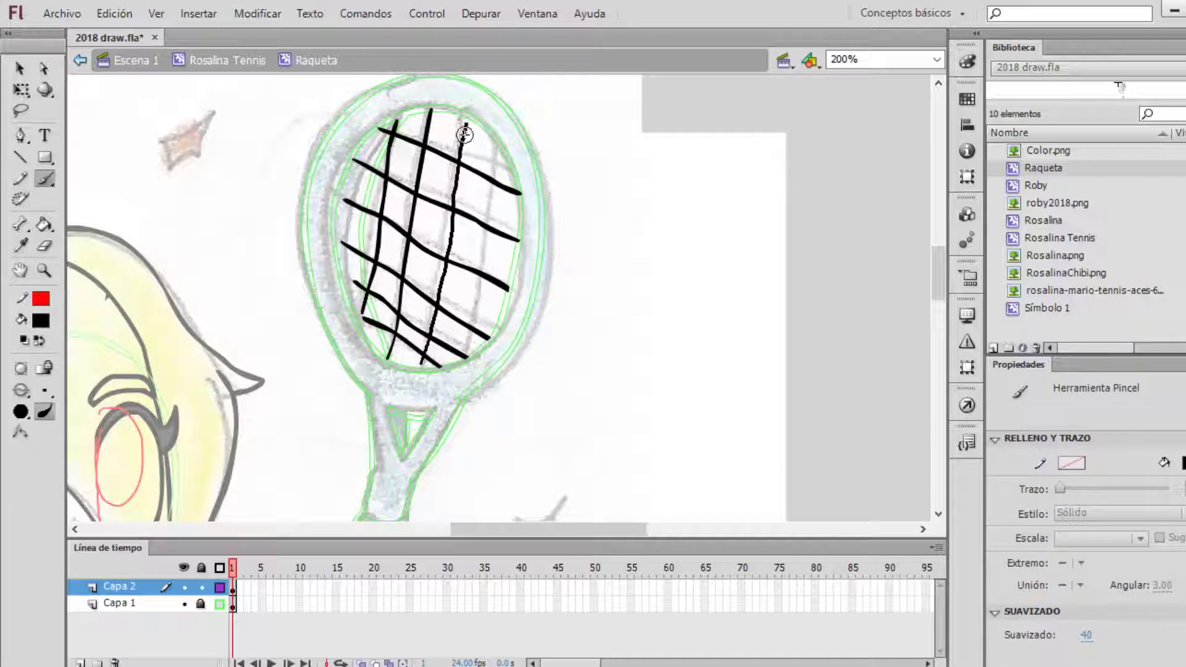
key(ctrl+a)
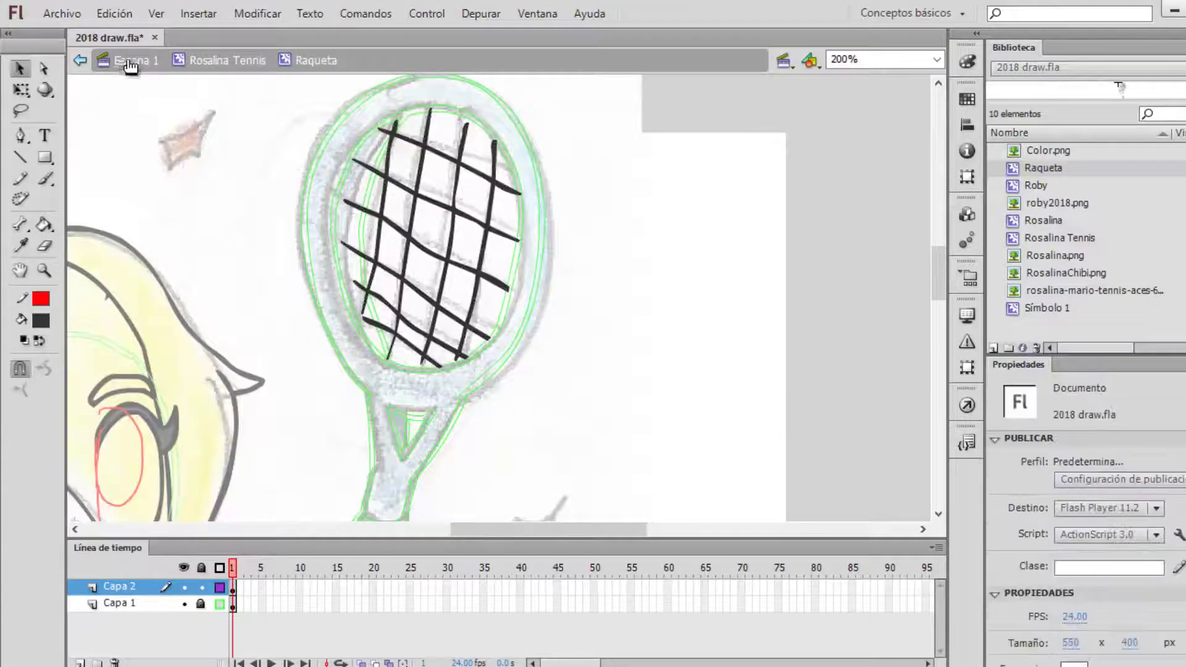
- Return to Rosalina Tennis, place the Mario Tennis reference image beside the drawing, and fill the back hair on Capa 4 pale yellow
double_click(750, 294)
key(ctrl+1)
click(120, 636)
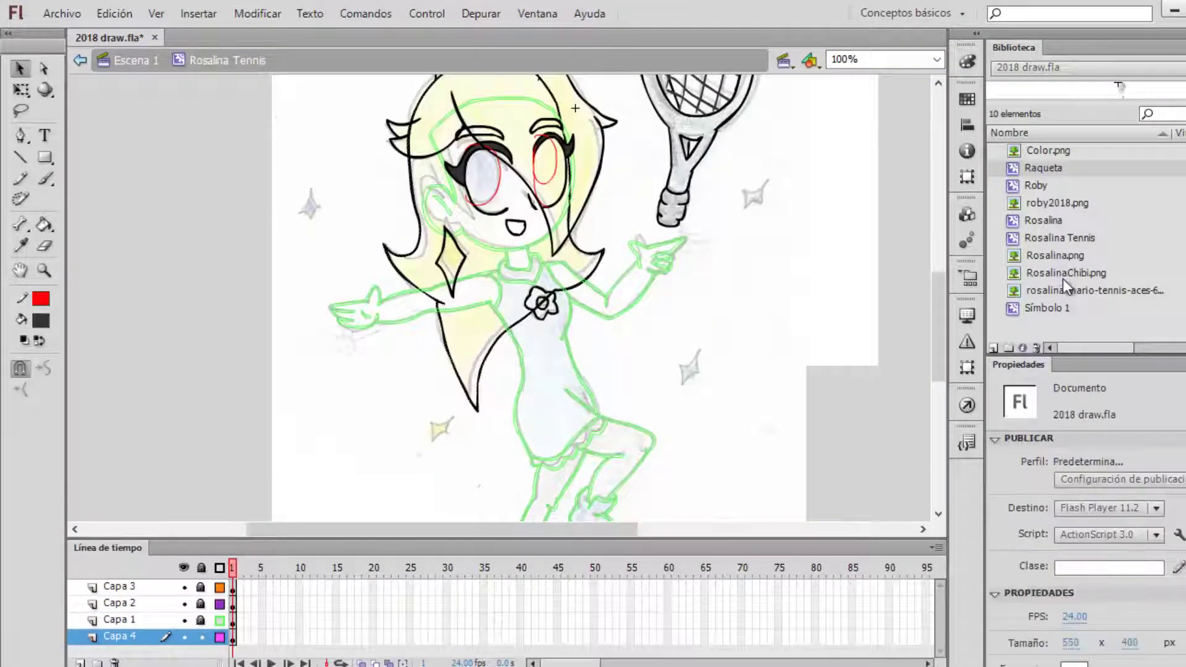
drag(486, 359, 111, 357)
click(41, 321)
click(41, 321)
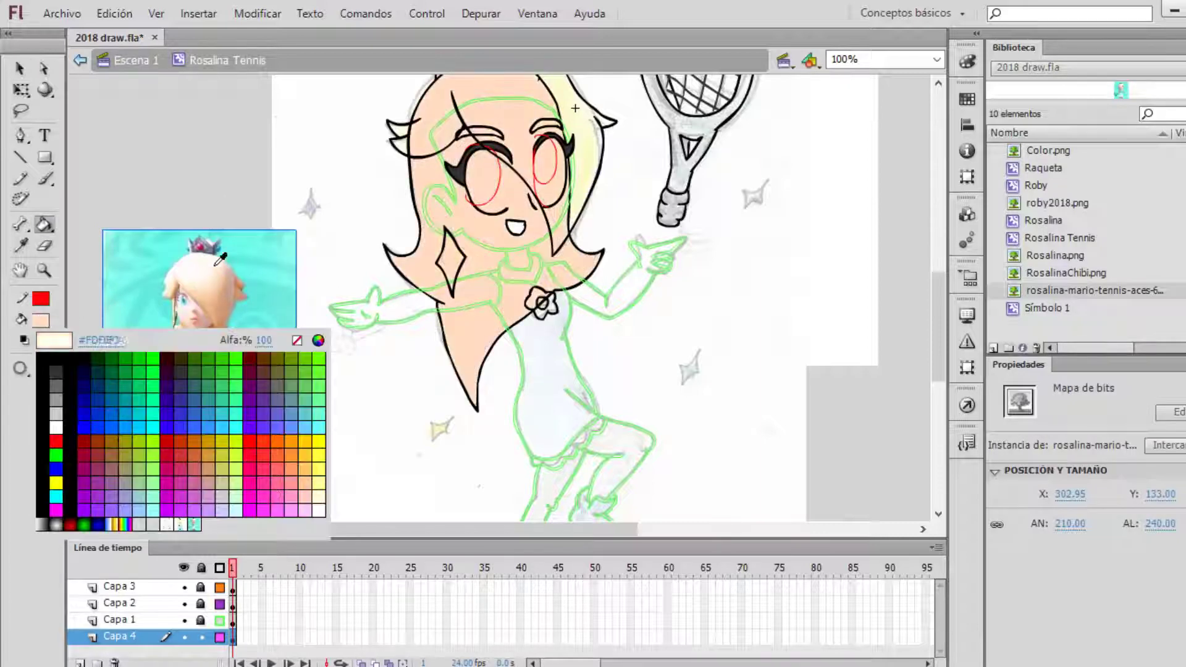
click(244, 422)
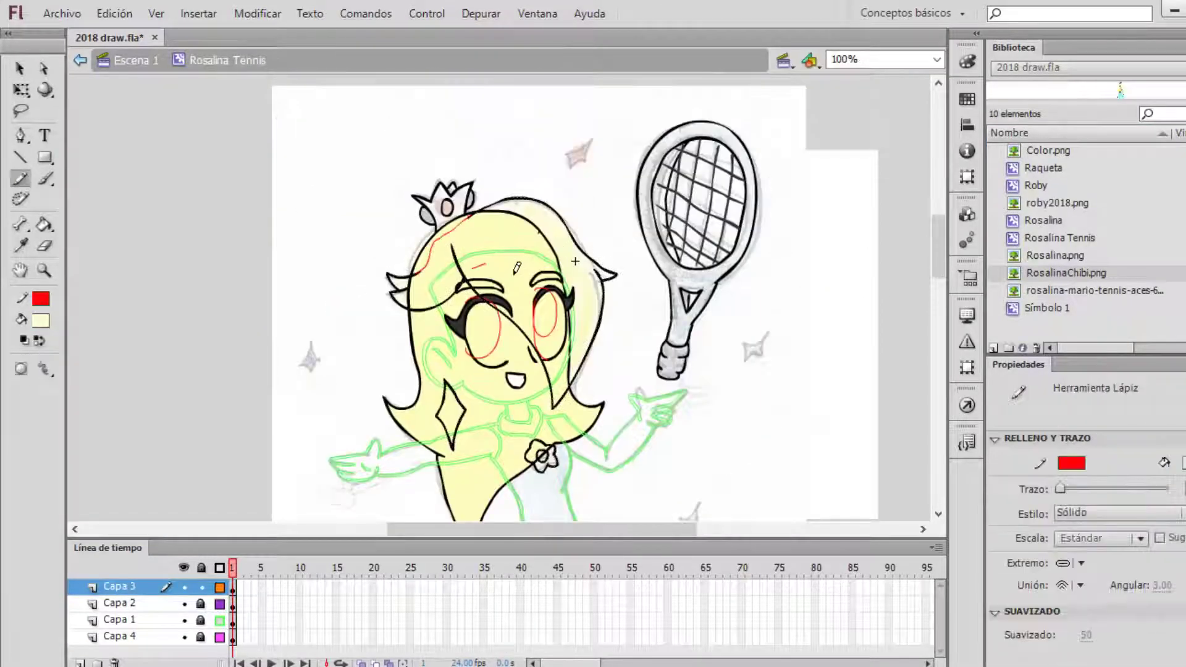
- Close the gaps of the front hair on Capa 3 with pencil lines, fill it pale yellow and delete the helper lines
drag(494, 254, 578, 340)
key(v)
drag(340, 167, 646, 425)
key(Delete)
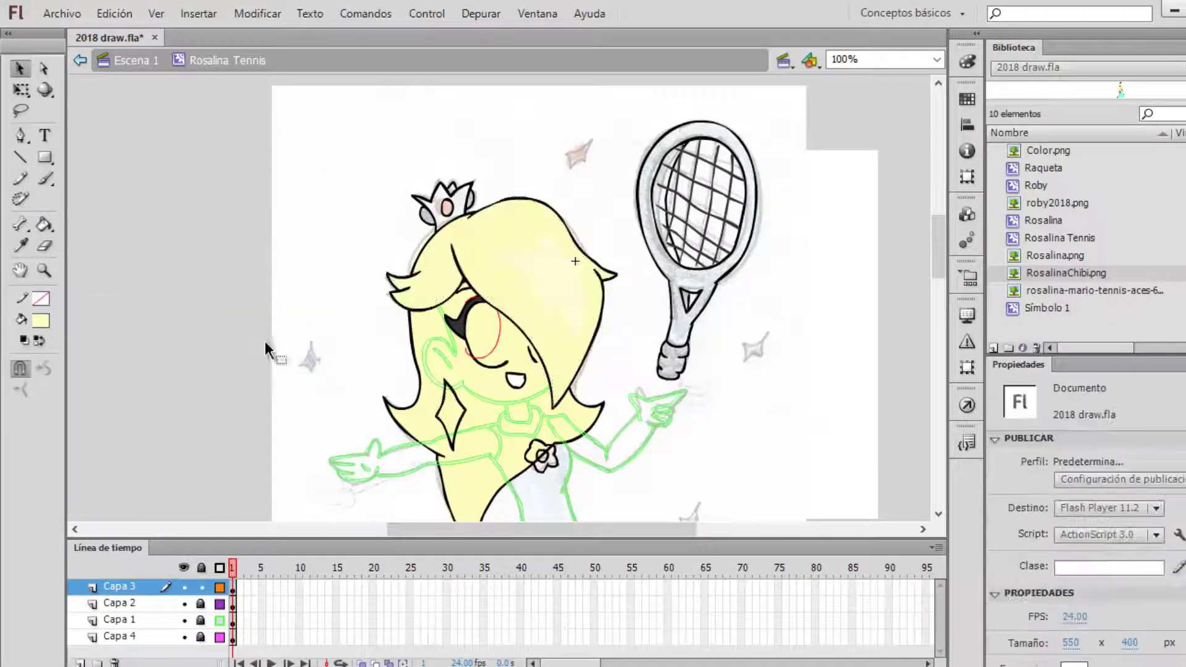
- Lock Capa 3, make Capa 1 active, unlocked and without outline display, and fill the dress light blue from the reference image
click(202, 587)
click(201, 620)
click(220, 620)
click(119, 620)
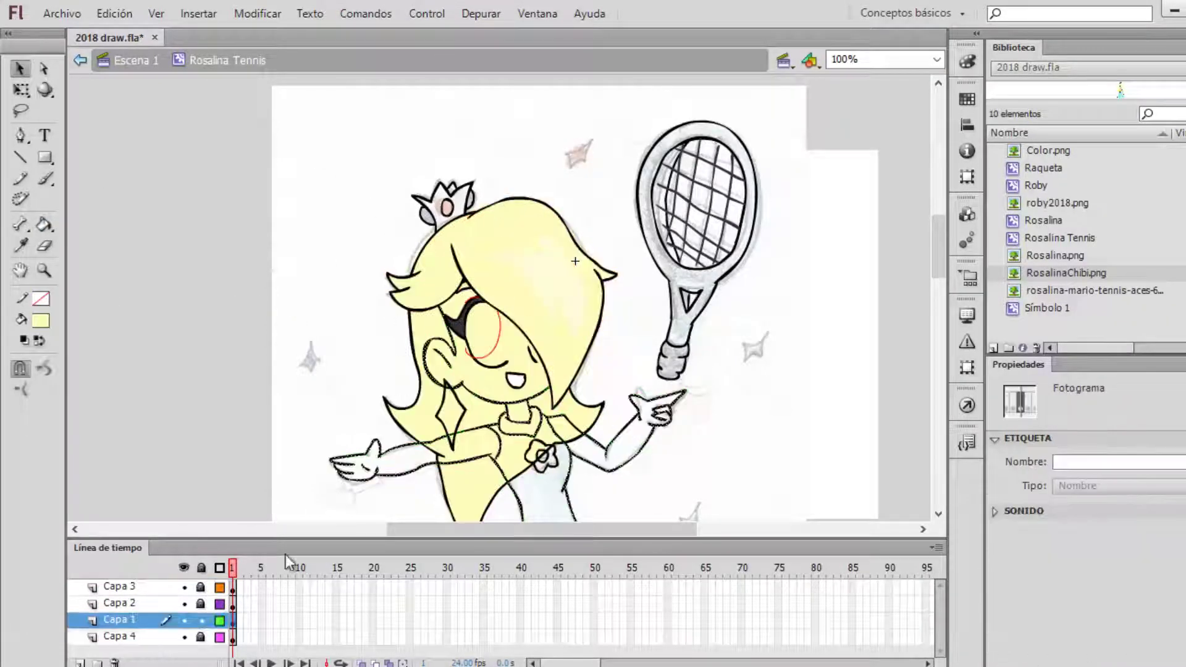
scroll(932, 271, down, 5)
drag(245, 316, 204, 315)
key(k)
click(543, 370)
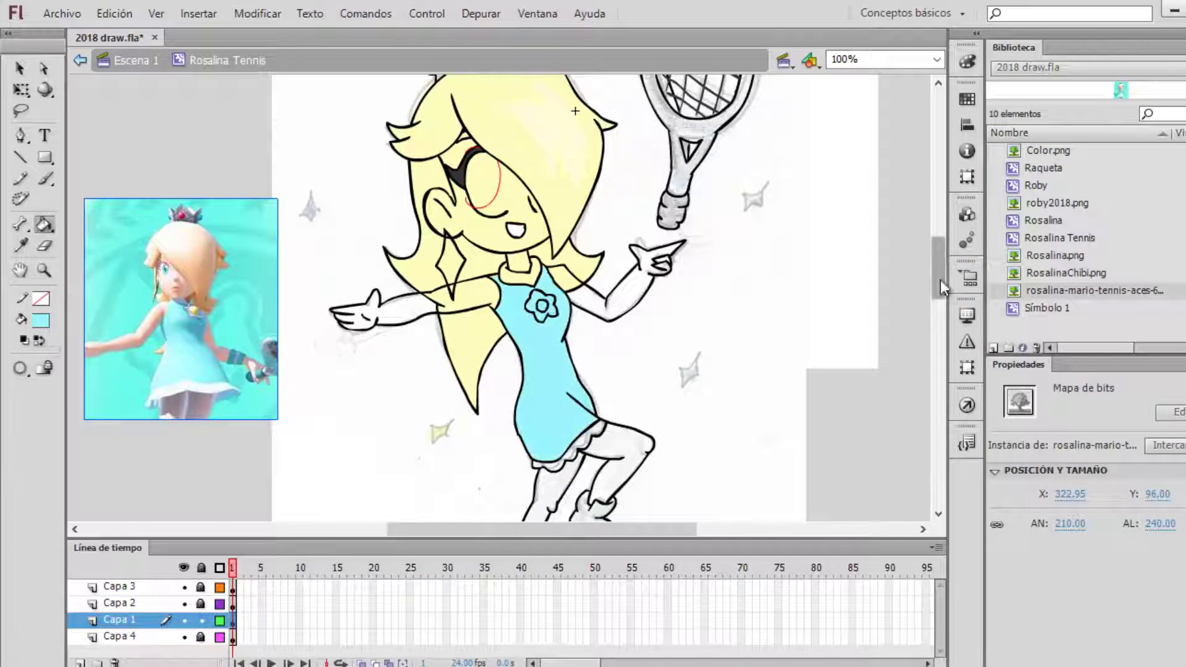
- Fill the dress's scalloped hem and collar with white
scroll(544, 371, down, 3)
click(41, 321)
click(124, 433)
click(579, 320)
click(41, 320)
click(471, 166)
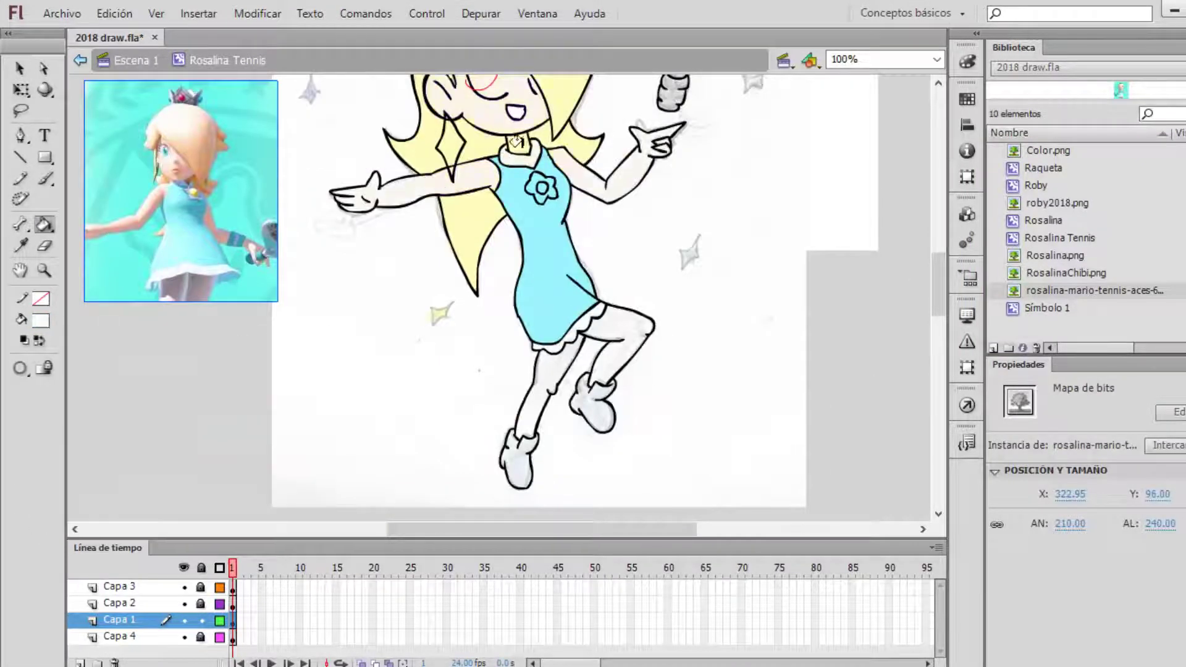
- Fill the face, neck and both arms with a pale skin tone sampled from the reference image
scroll(517, 140, up, 3)
click(40, 320)
click(472, 253)
- Fill the legs with light grey and both boots with light blue
scroll(551, 288, down, 6)
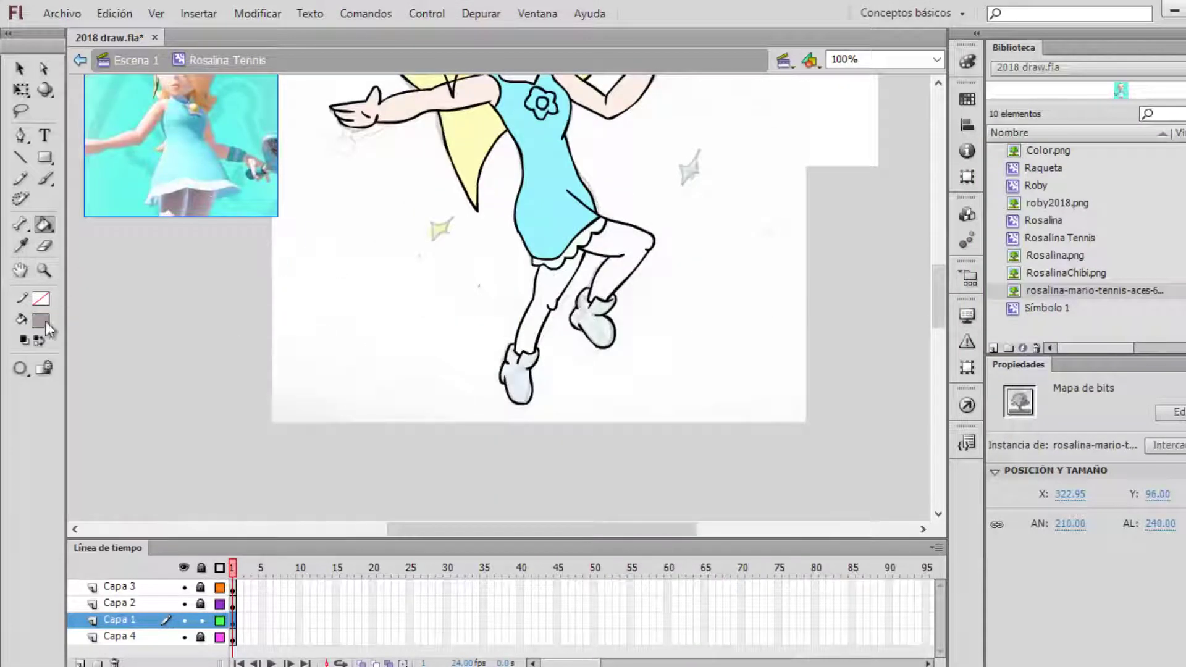
click(47, 324)
click(549, 265)
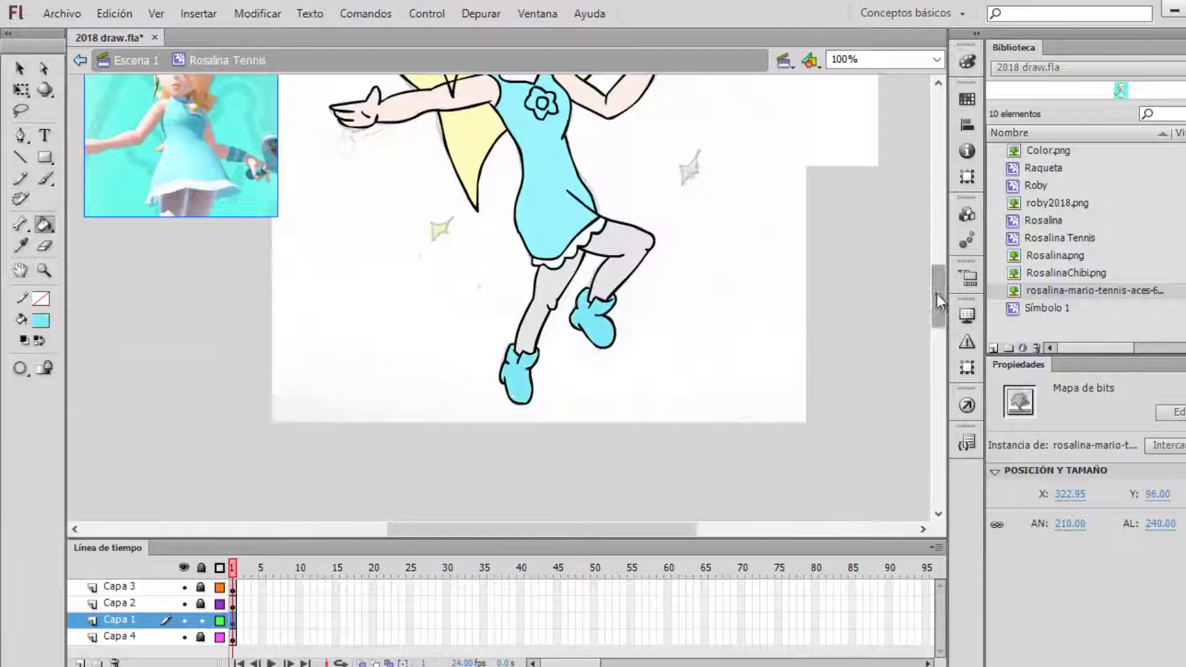
- On Capa 2, colour the eyebrows pale yellow, the eyes and mouth white and the irises teal, with pale iris highlights
scroll(937, 294, up, 5)
click(119, 603)
key(ctrl+equal)
key(y)
click(41, 321)
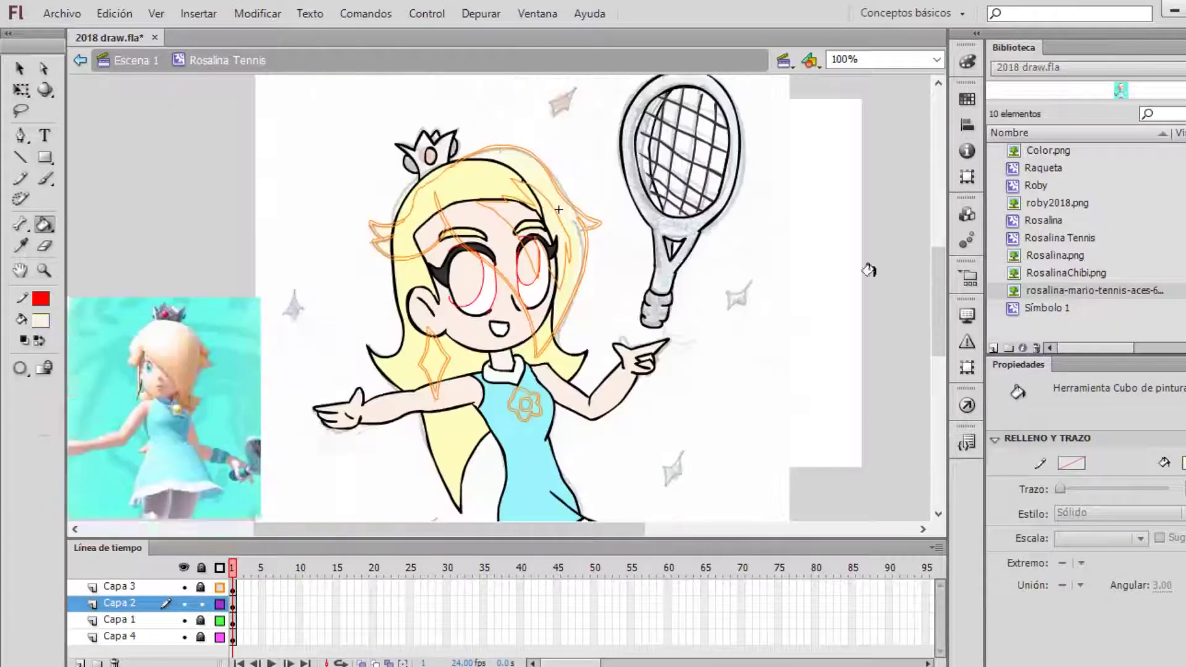
scroll(147, 230, down, 5)
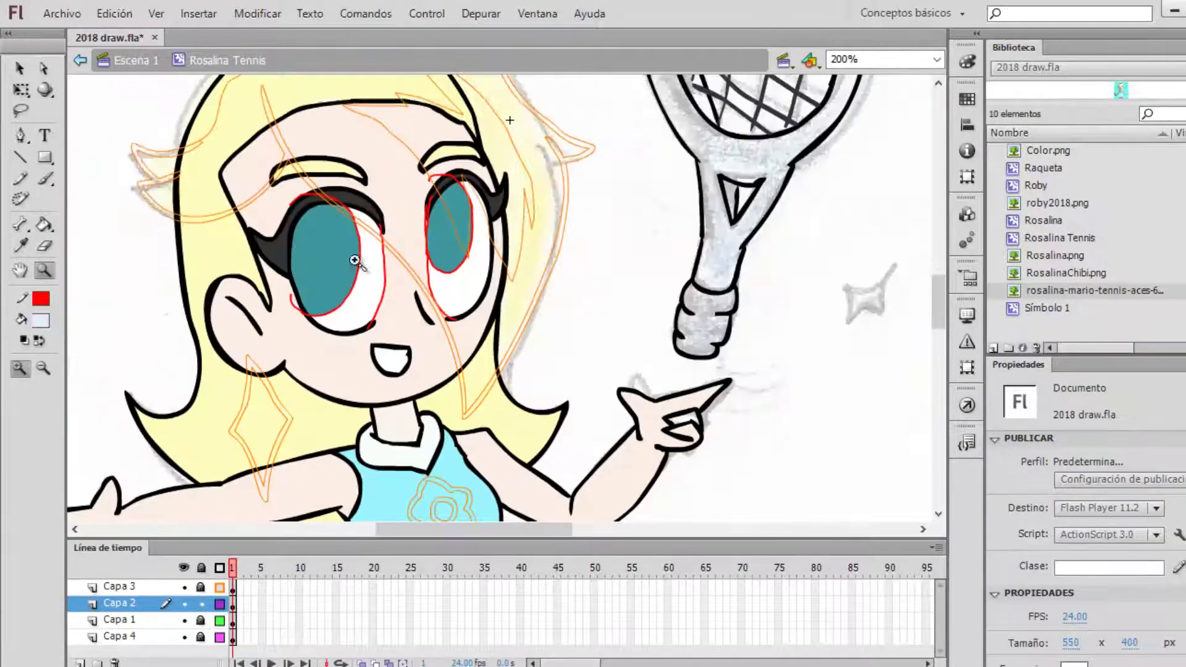
key(b)
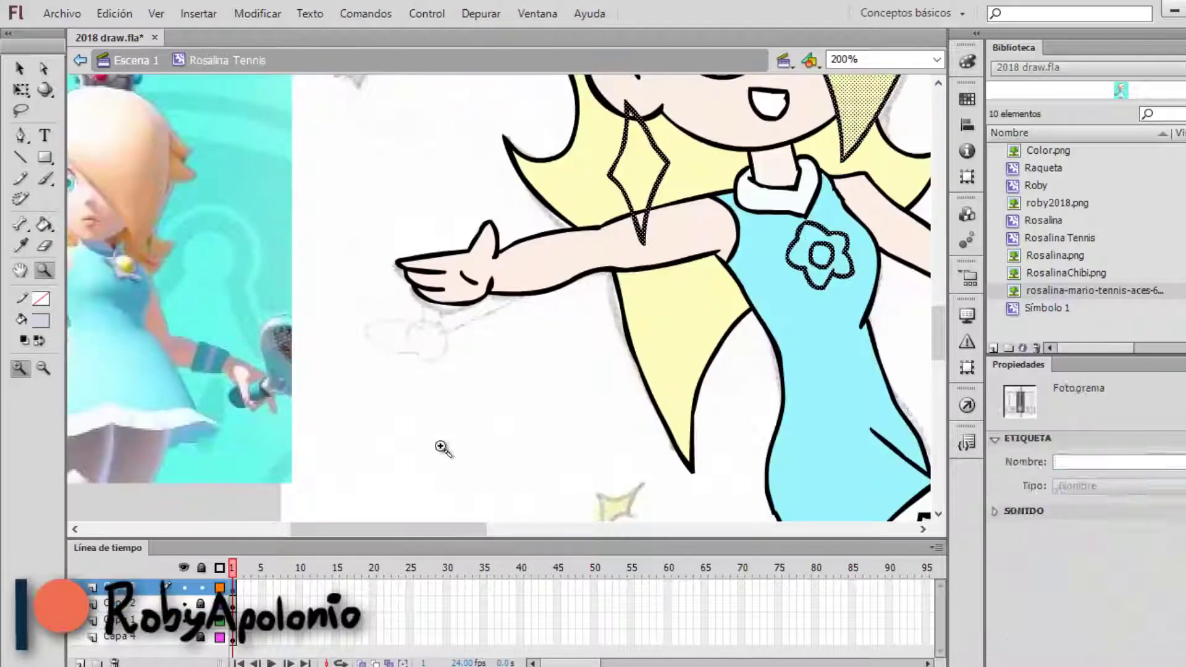
- Colour the flower brooch lavender with a yellow centre, the earring yellow, and the crown grey with blue and pink gems
key(b)
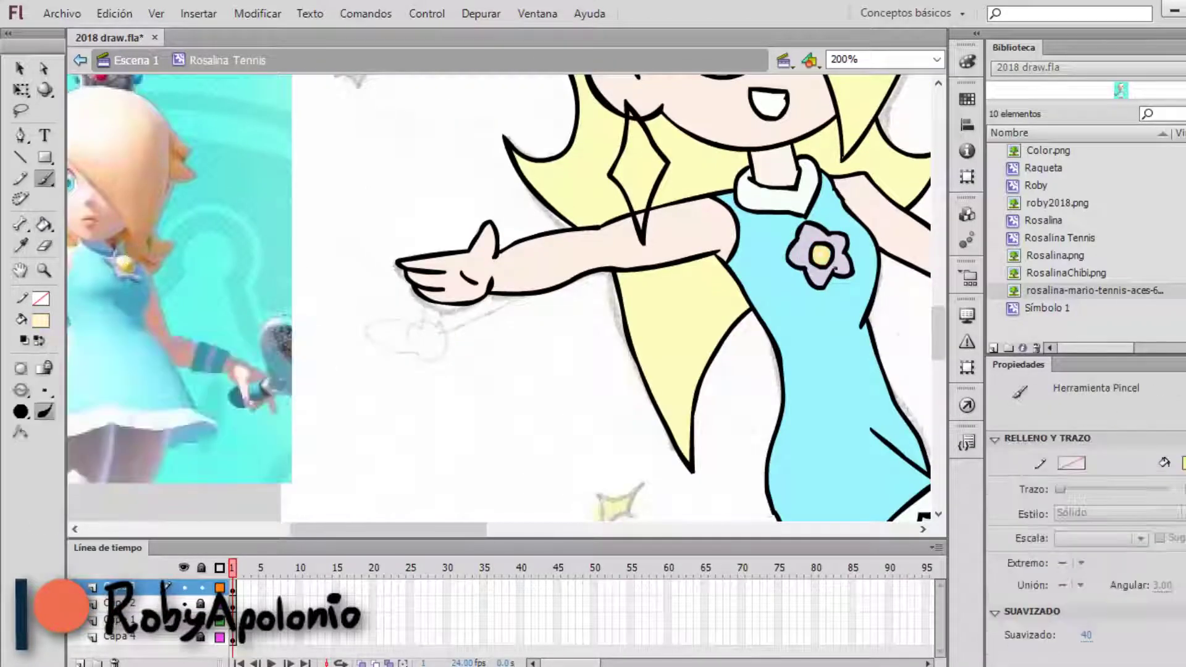
drag(938, 349, 945, 321)
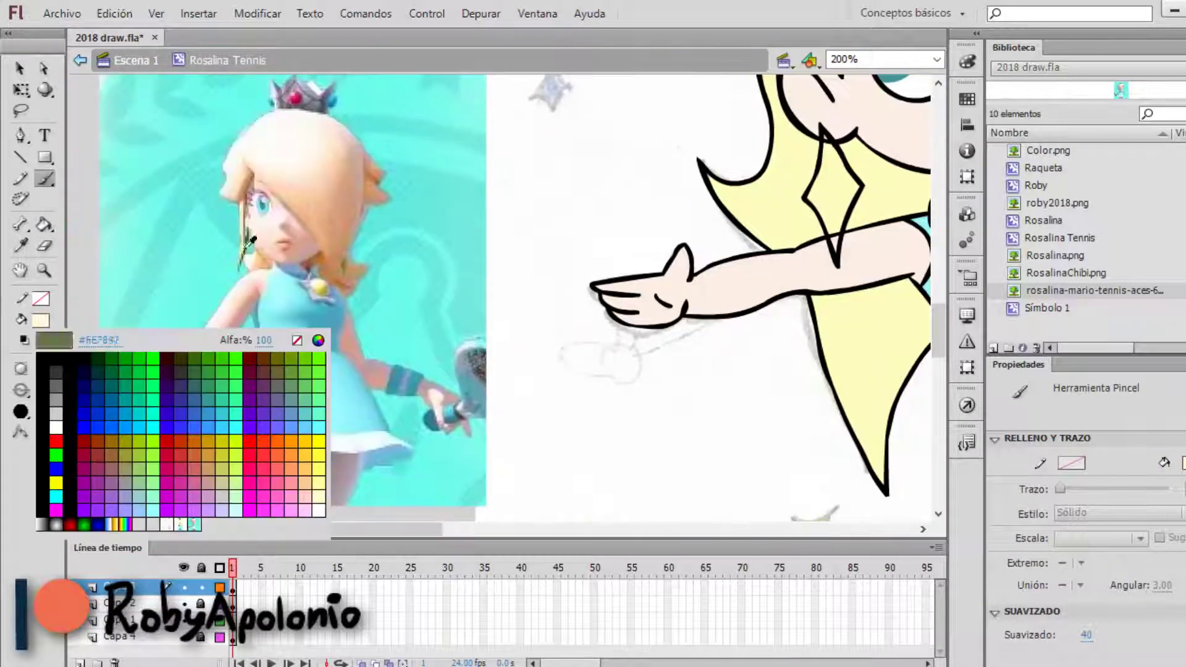
click(326, 331)
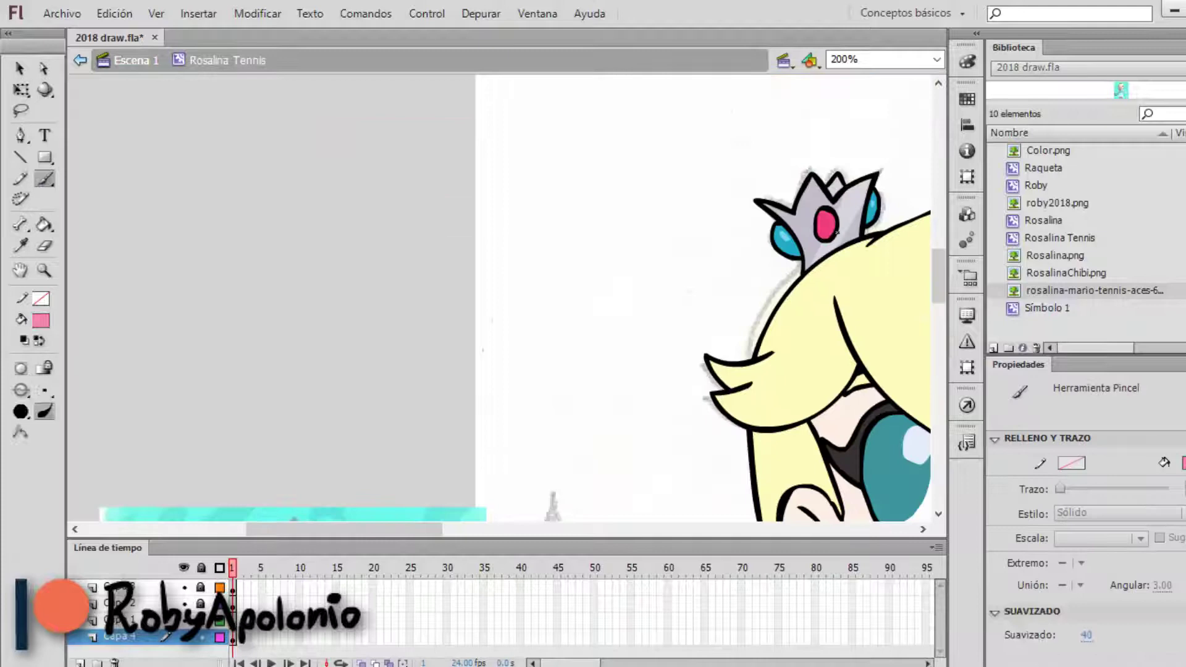
- Pencil shadow boundaries across the back hair on Capa 4 and shade it with yellow RGB 254, 252, 171
click(937, 59)
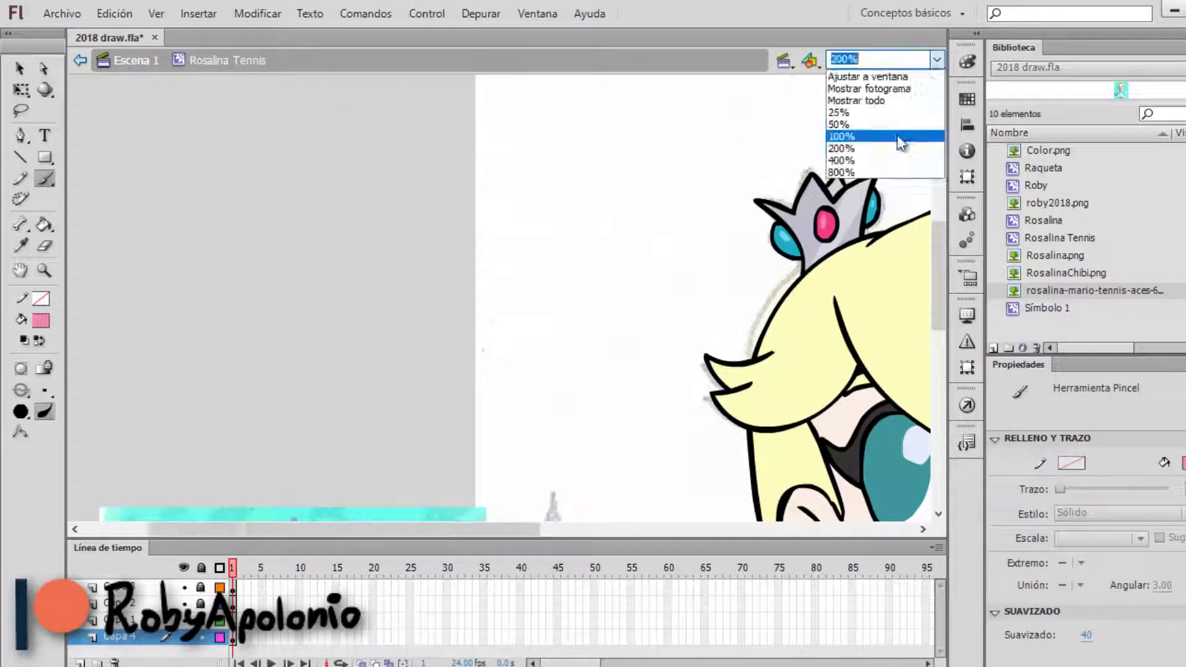
click(890, 145)
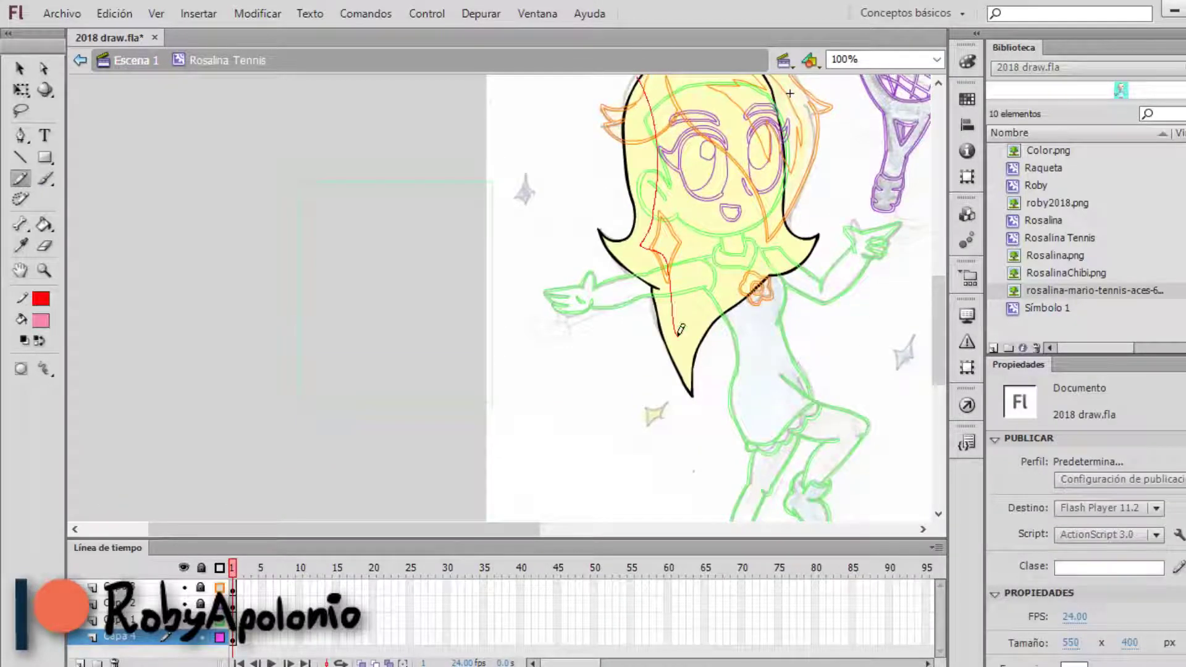
drag(680, 329, 780, 278)
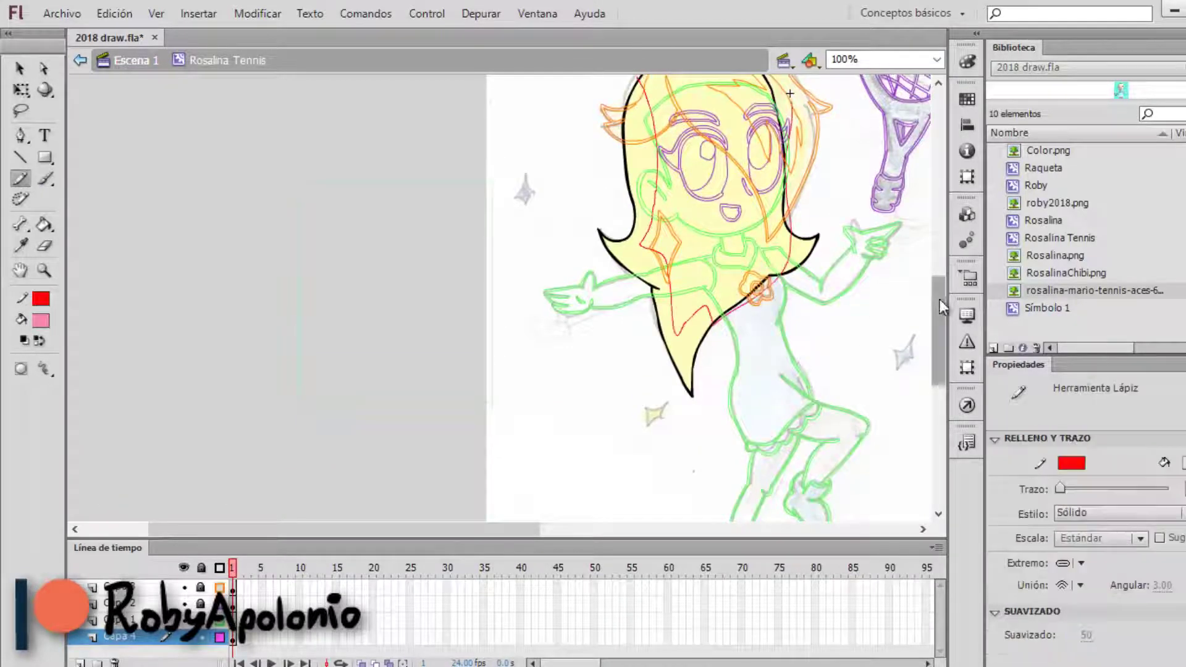
drag(939, 299, 939, 274)
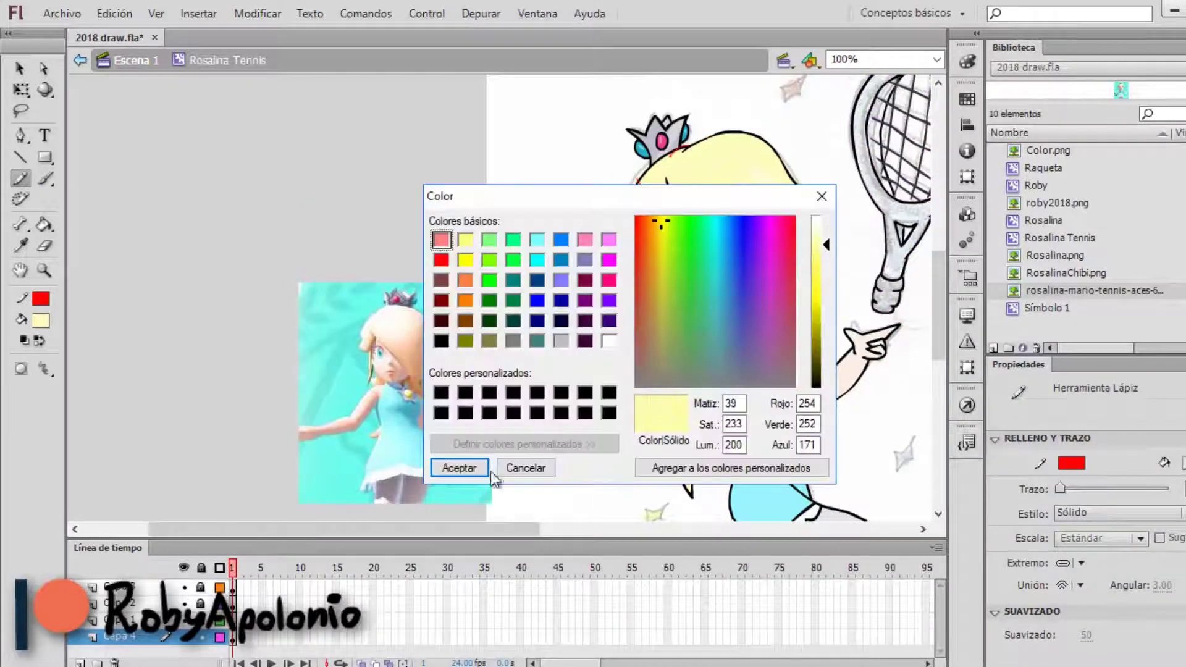
click(488, 468)
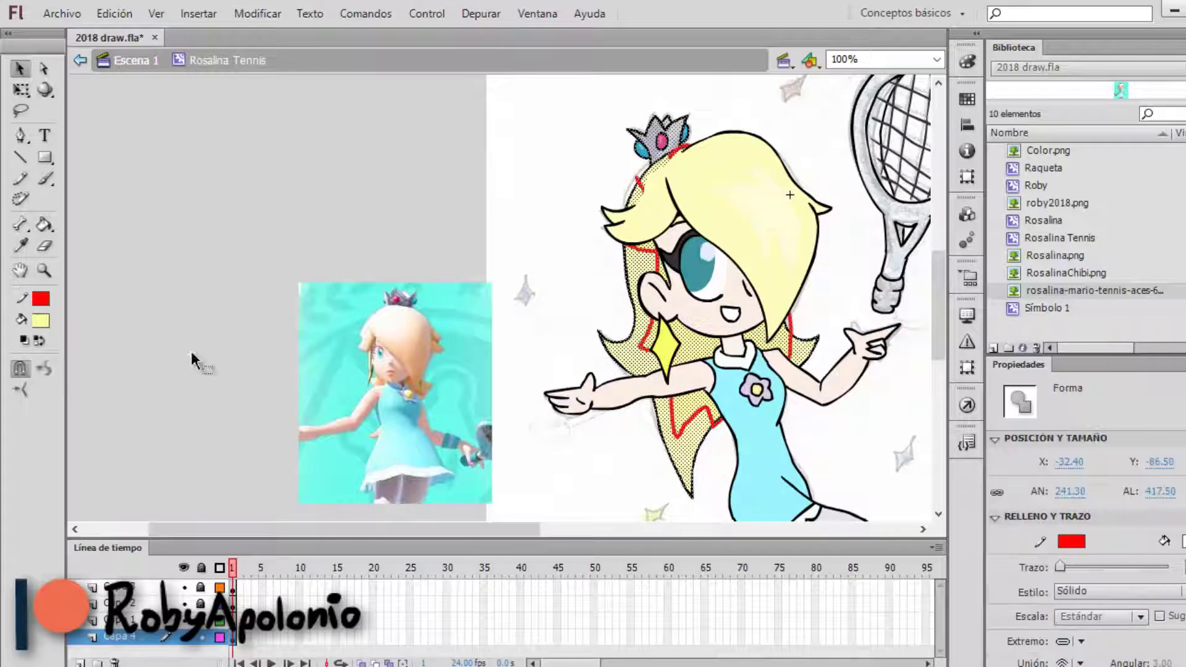
click(191, 350)
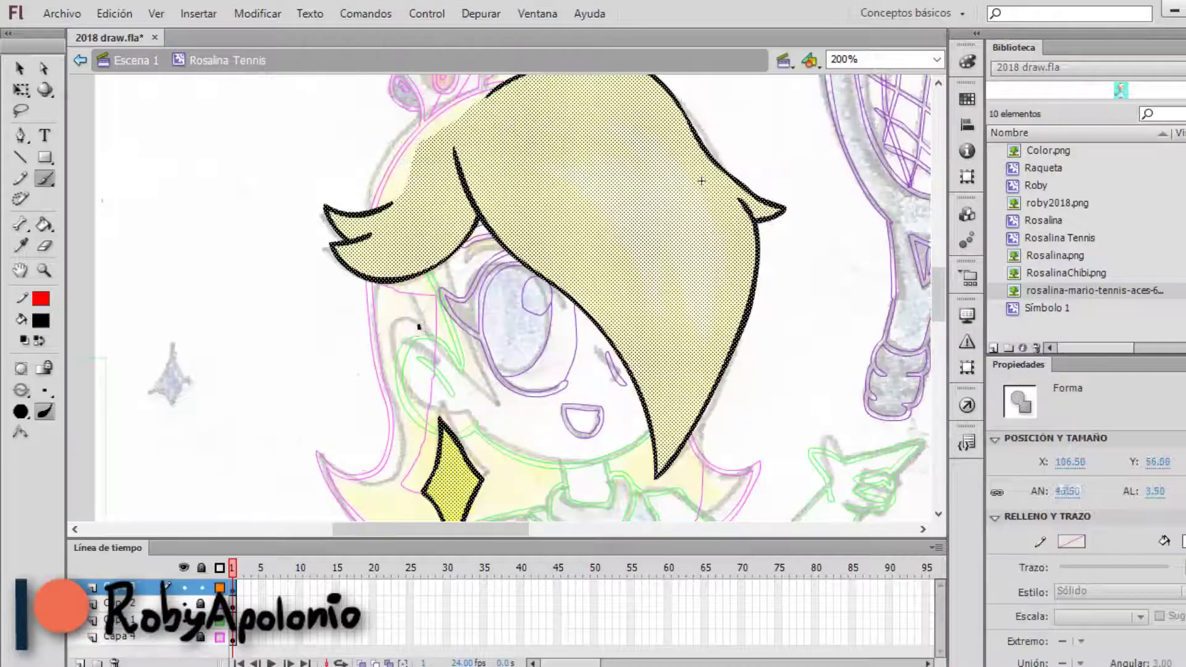
- On Capa 3, pencil a red shadow boundary under the hair fringe, shade the area yellow and remove the guide line
key(y)
drag(462, 258, 441, 270)
drag(413, 310, 420, 326)
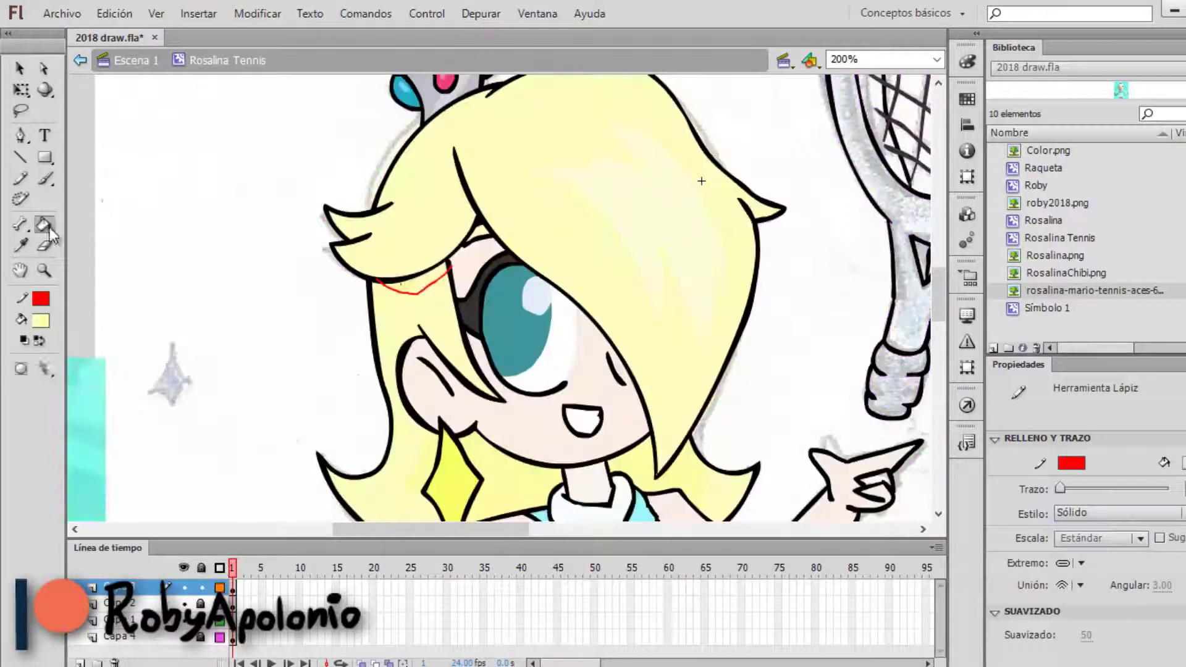
key(v)
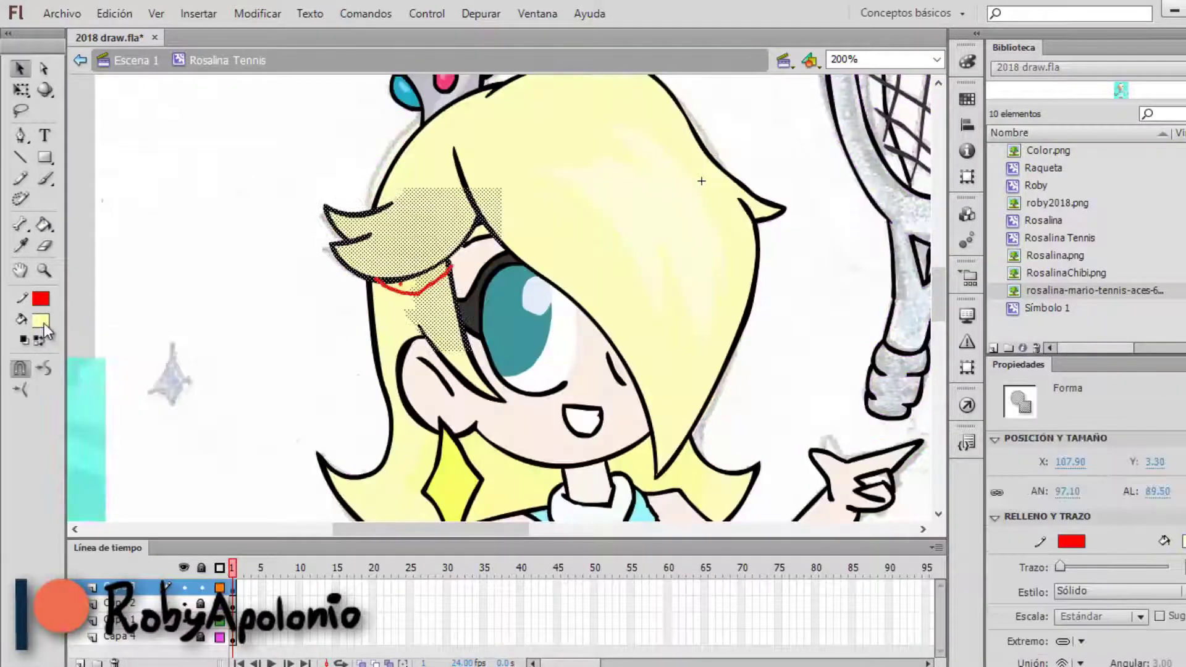
click(309, 302)
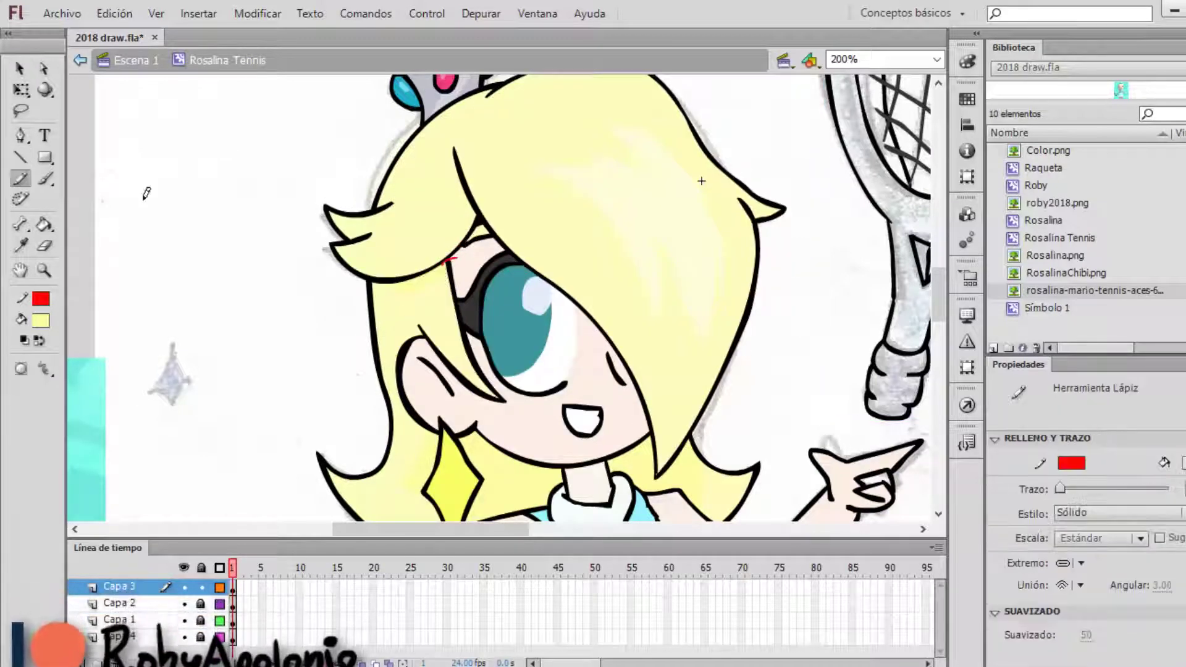
- Place the hair strand beside the eye on its own layer, Capa 6, between Capa 2 and Capa 1
click(126, 605)
drag(126, 609, 126, 623)
click(457, 299)
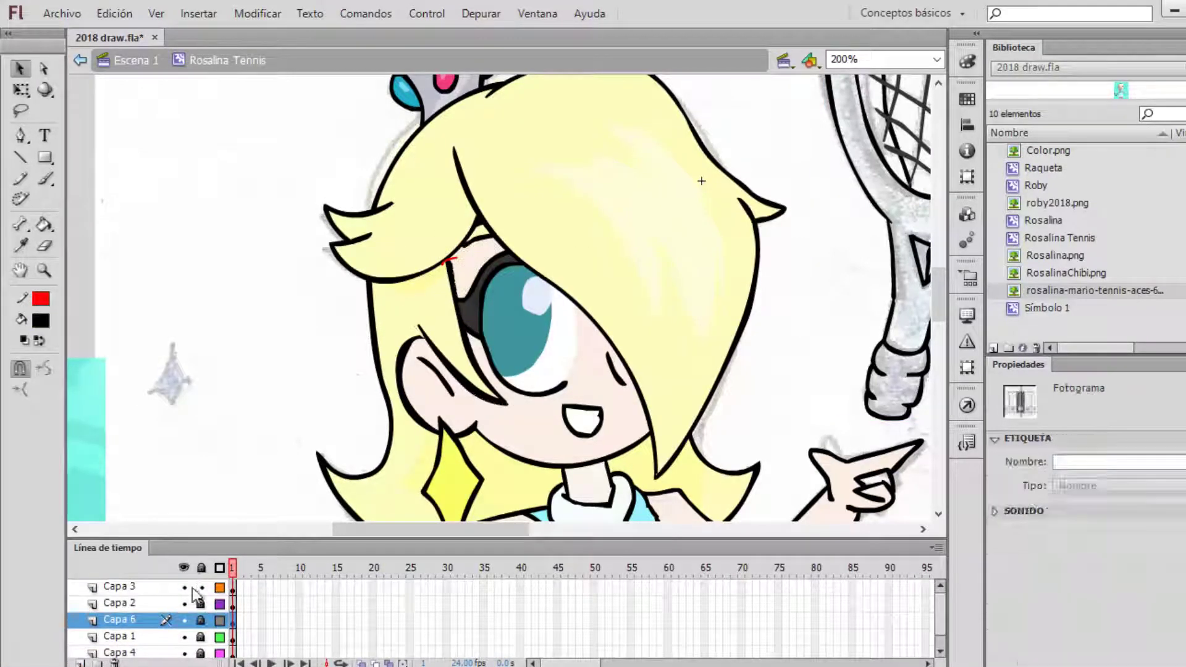
click(447, 290)
alt+click(200, 620)
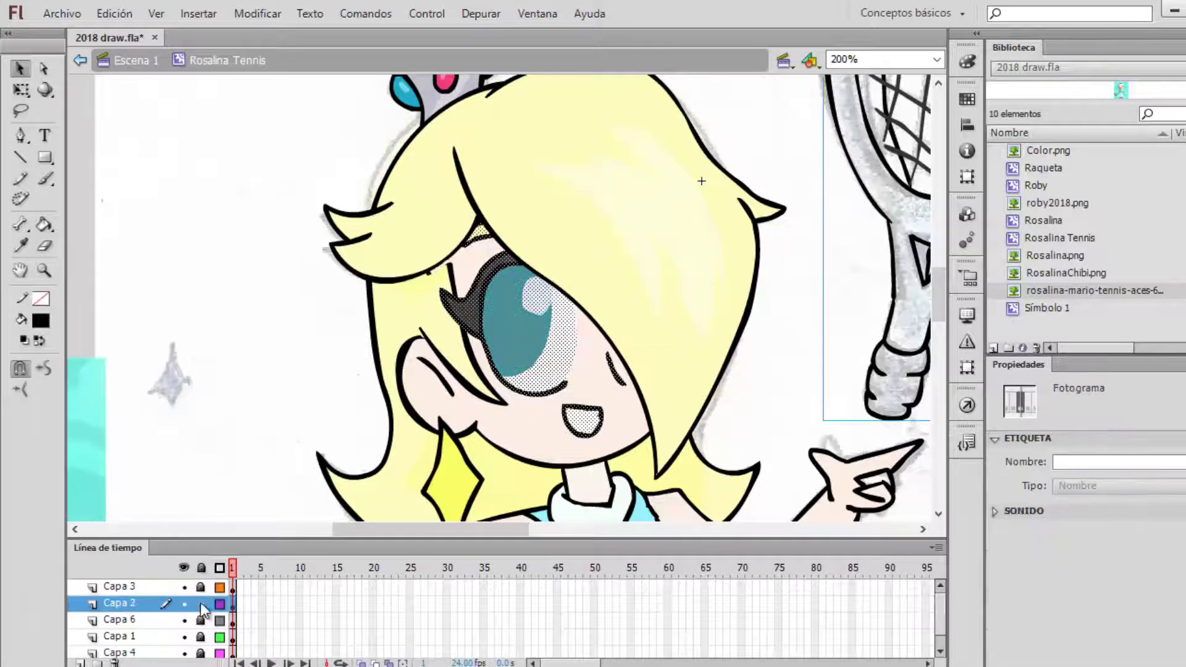
click(451, 344)
key(ctrl+=)
scroll(512, 407, down, 3)
click(257, 291)
click(937, 58)
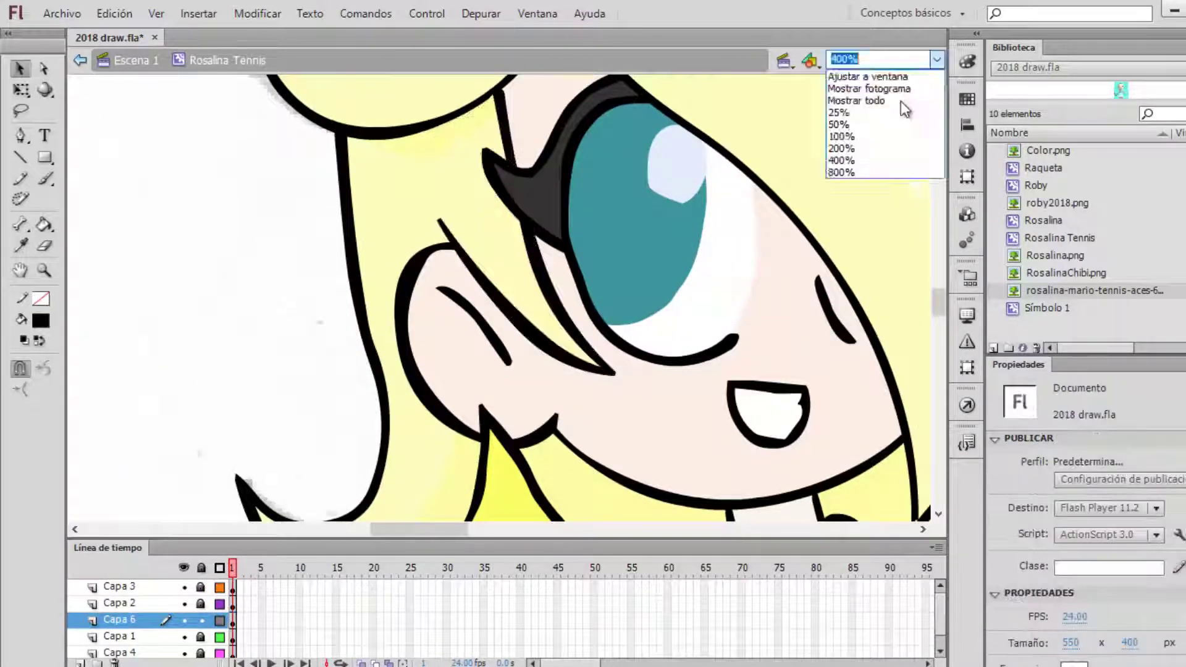
click(841, 147)
scroll(936, 328, up, 1)
- Pencil red shadow boundaries on Capa 1 across the face, ear, neck, arms, dress and legs, viewing the layers above as outlines
alt+click(201, 637)
click(21, 179)
drag(450, 210, 530, 188)
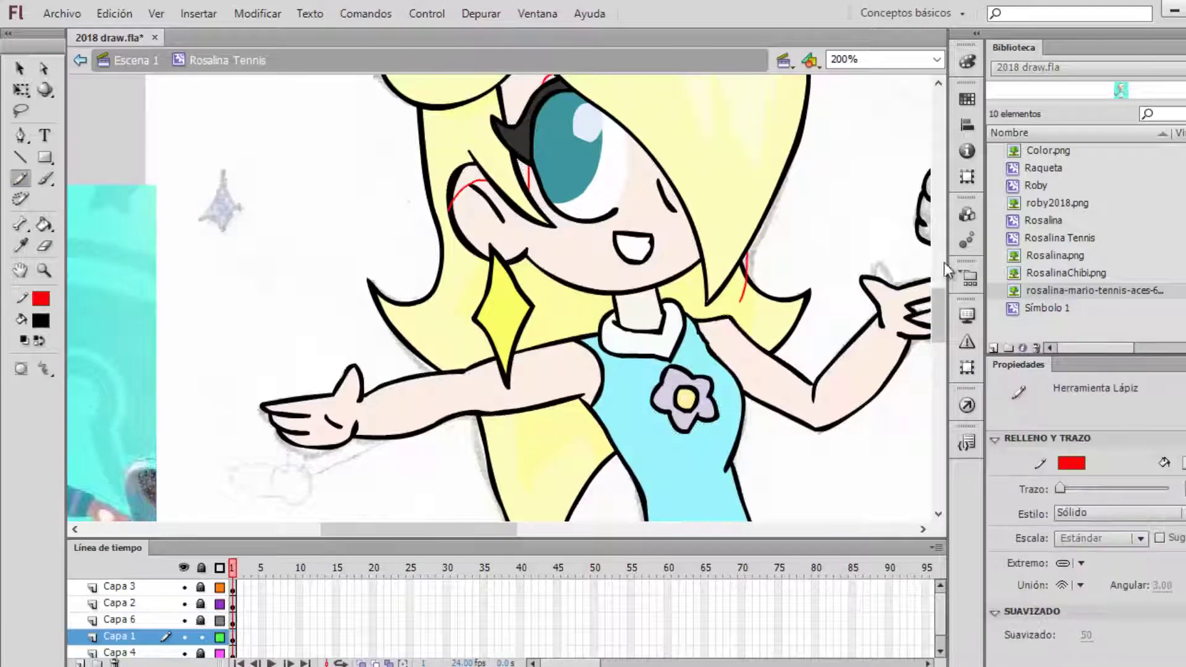
scroll(947, 270, up, 3)
alt+click(219, 636)
drag(667, 351, 682, 431)
scroll(653, 325, down, 2)
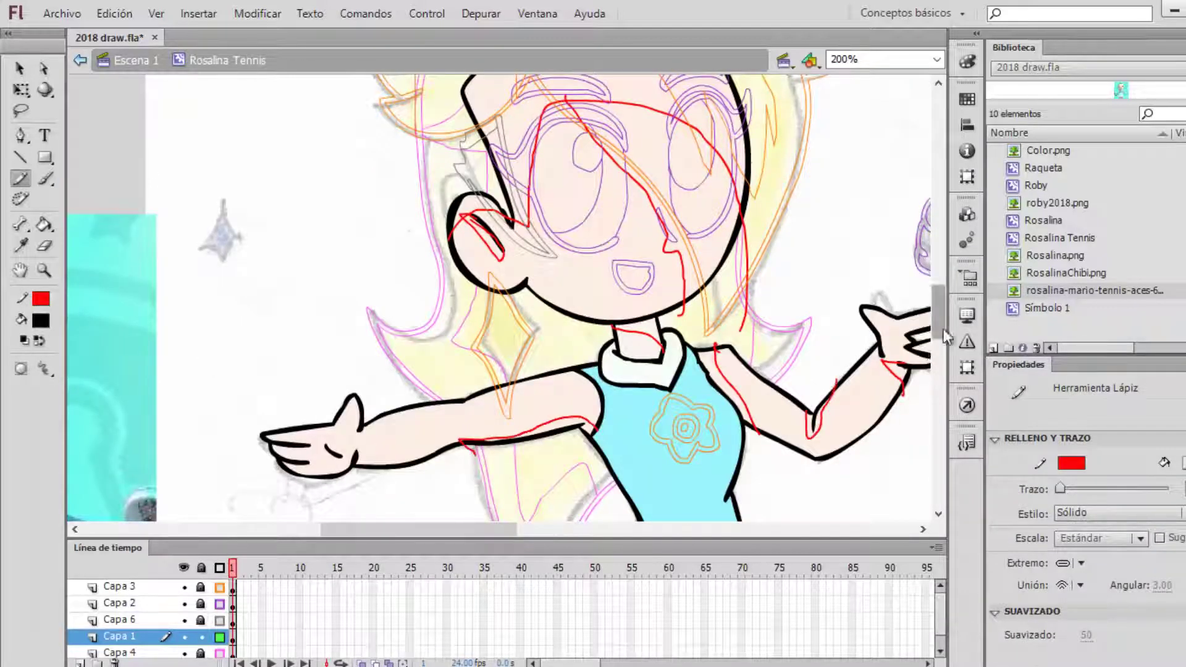
scroll(945, 334, down, 5)
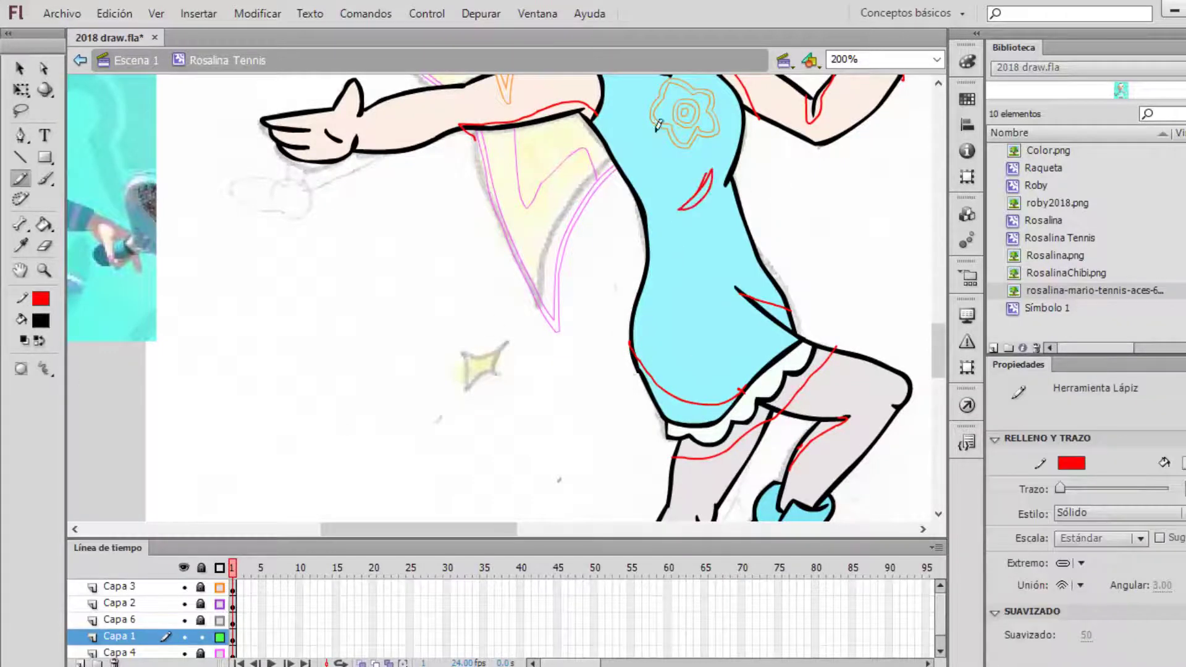
scroll(667, 118, up, 2)
- Fill the marked shadow areas of the face, neck and arms with a darker skin tone
click(41, 321)
click(458, 466)
key(k)
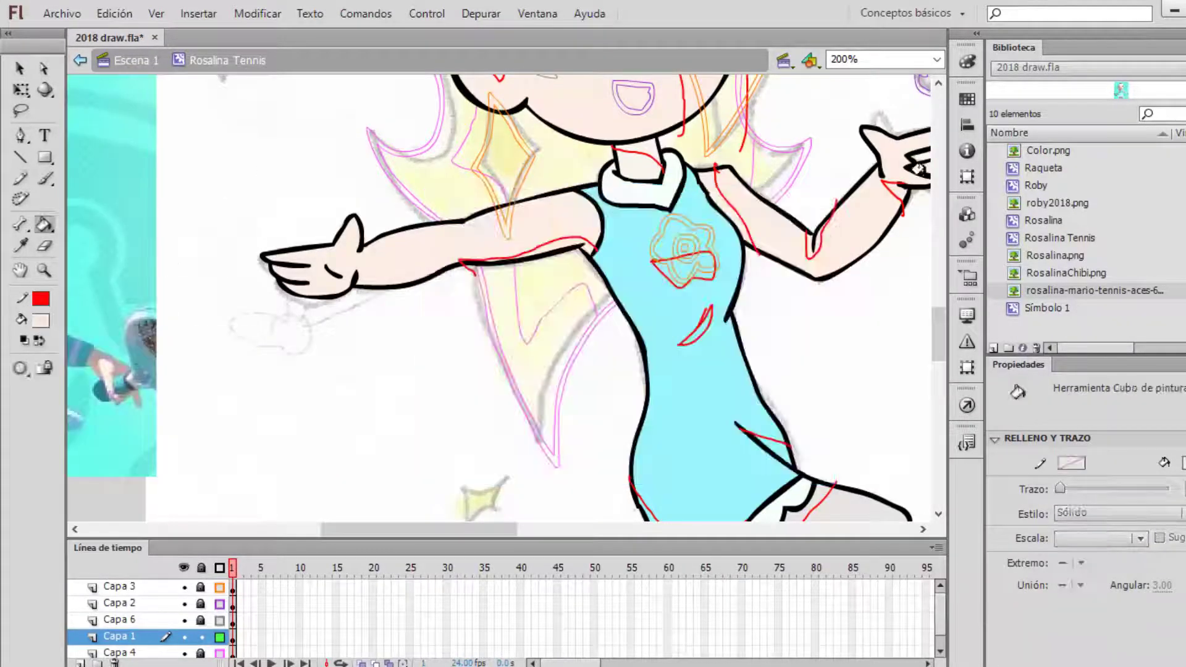
scroll(479, 227, up, 3)
scroll(877, 378, down, 3)
click(41, 320)
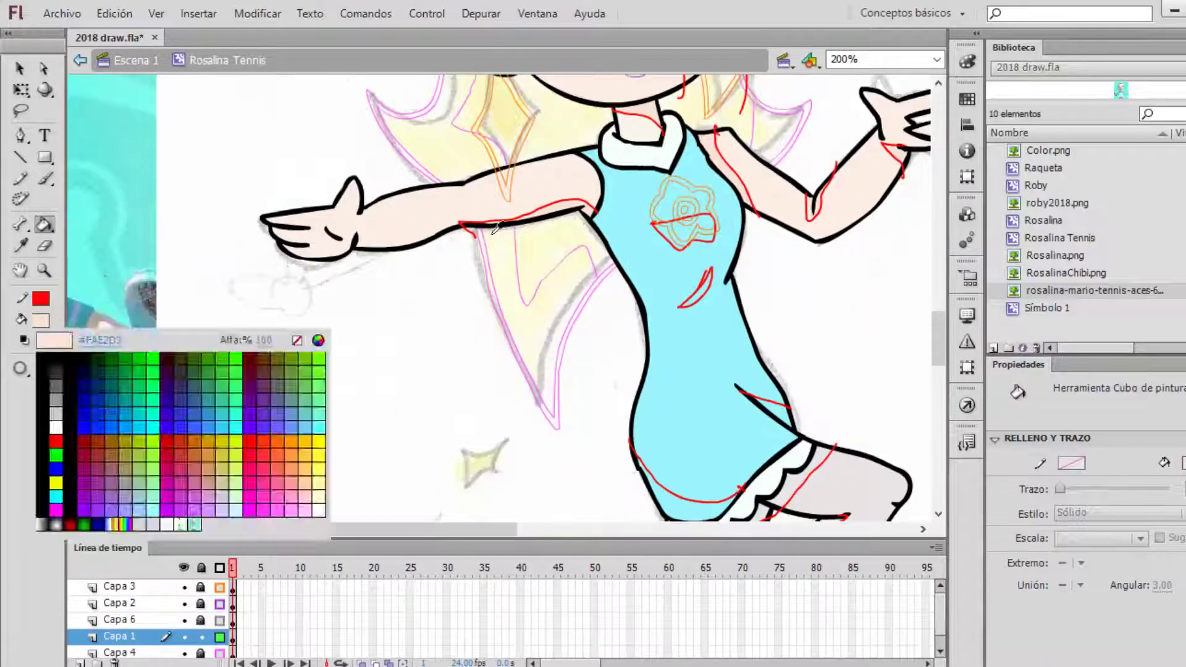
click(296, 377)
- Shade the marked areas of the dress and legs, clear the red guide lines and turn off the outline view
scroll(280, 284, left, 5)
scroll(279, 285, right, 5)
scroll(432, 302, down, 3)
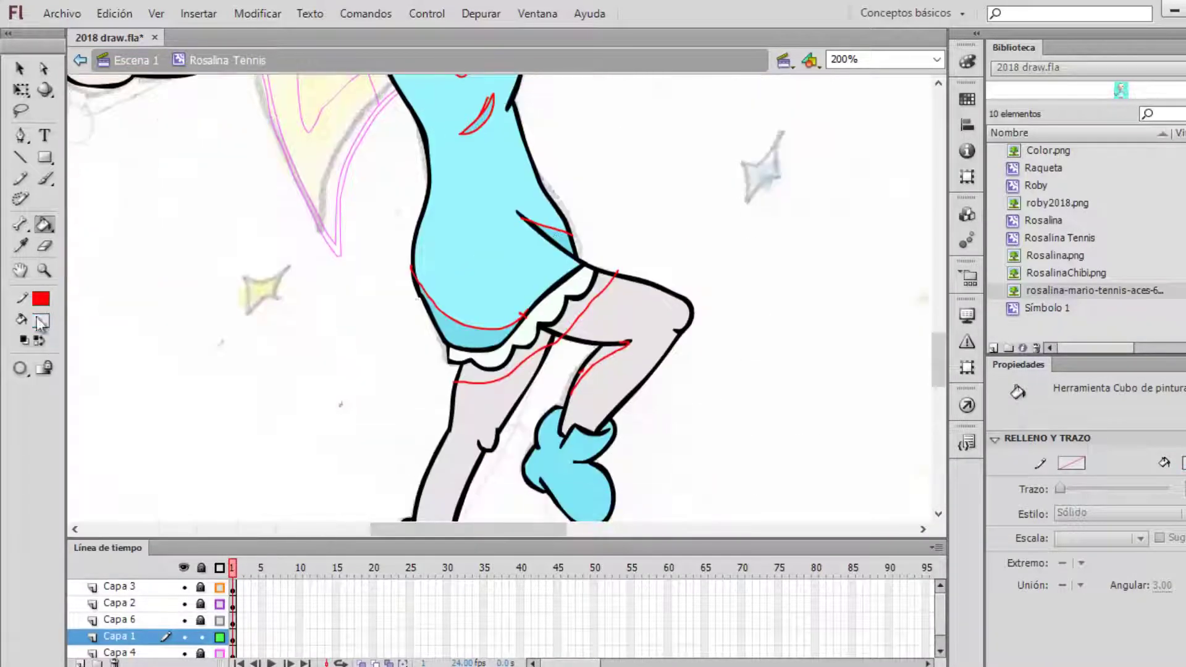
click(884, 141)
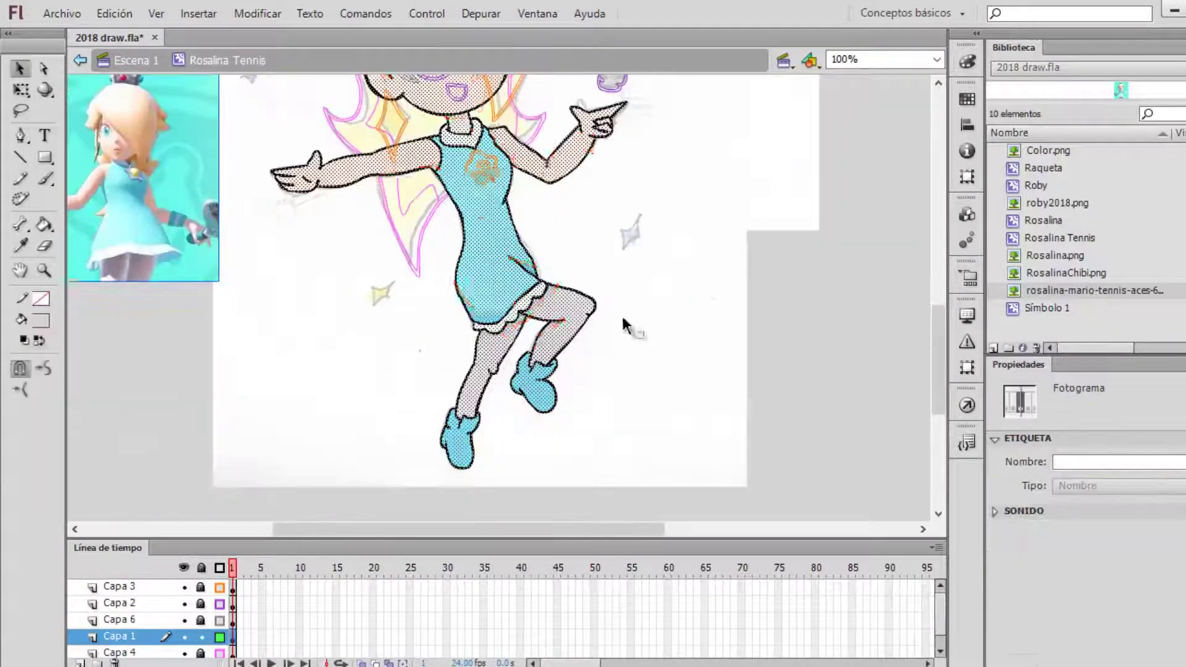
scroll(621, 314, up, 3)
click(20, 179)
key(v)
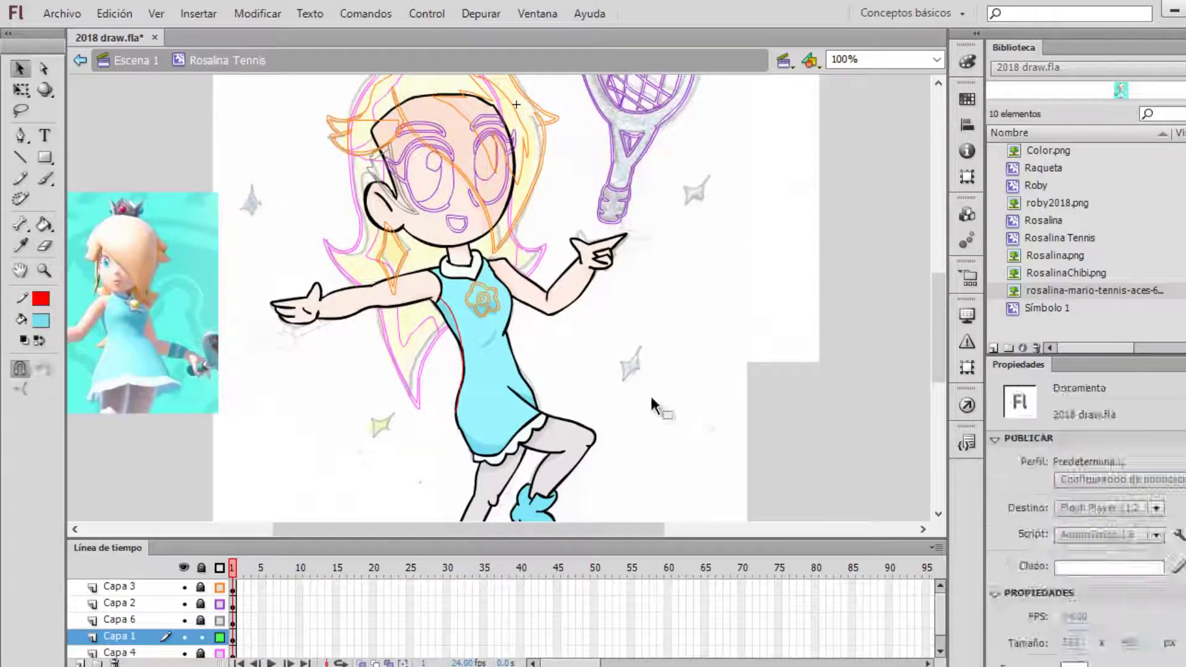
click(219, 567)
scroll(482, 309, up, 3)
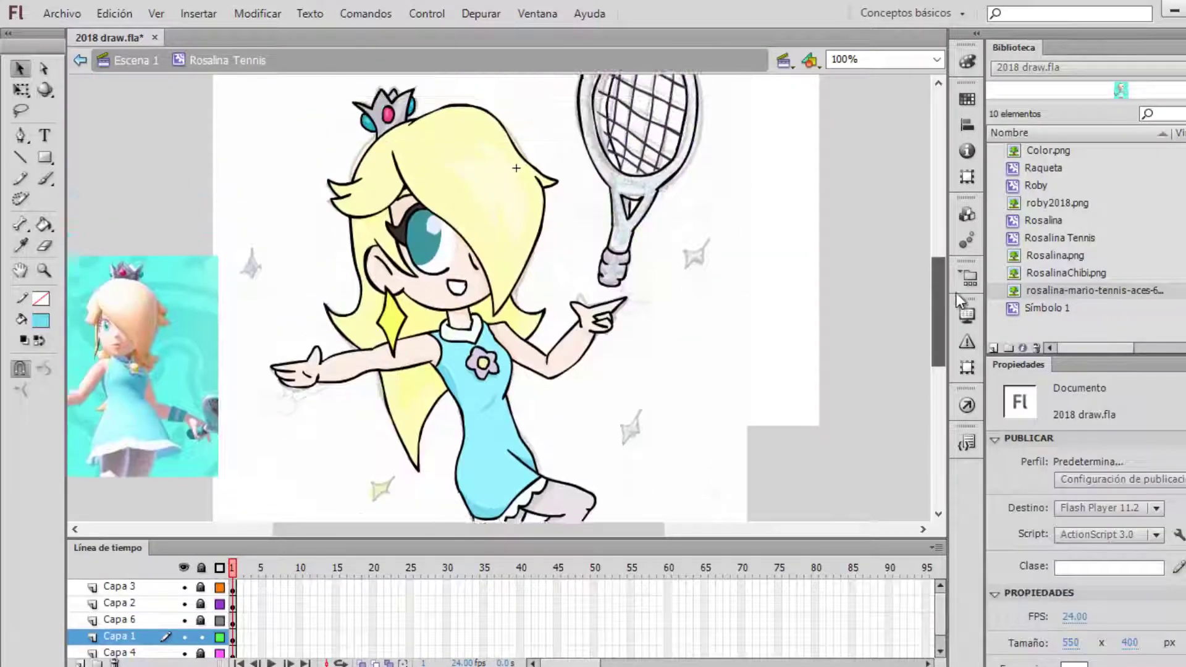
key(y)
click(40, 299)
click(278, 326)
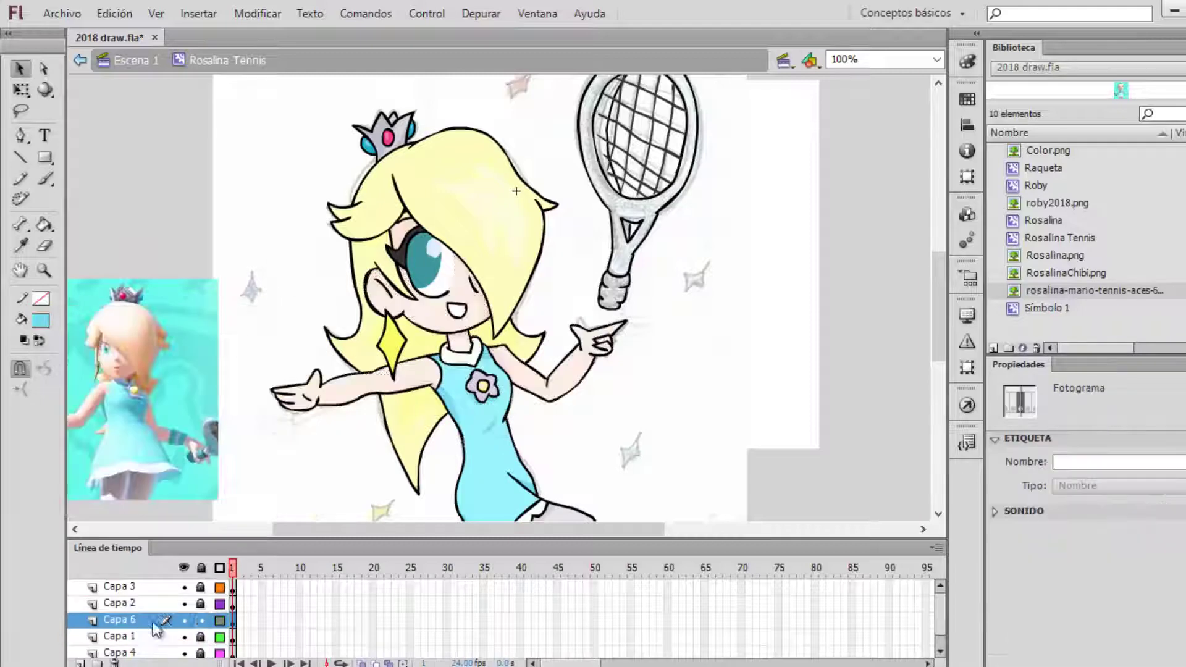
click(119, 603)
key(v)
key(Escape)
- Inside the Raqueta symbol, fill the frame light blue and the grip and inner edge deeper blue, and return to Rosalina Tennis
scroll(121, 446, down, 3)
click(41, 320)
double_click(614, 62)
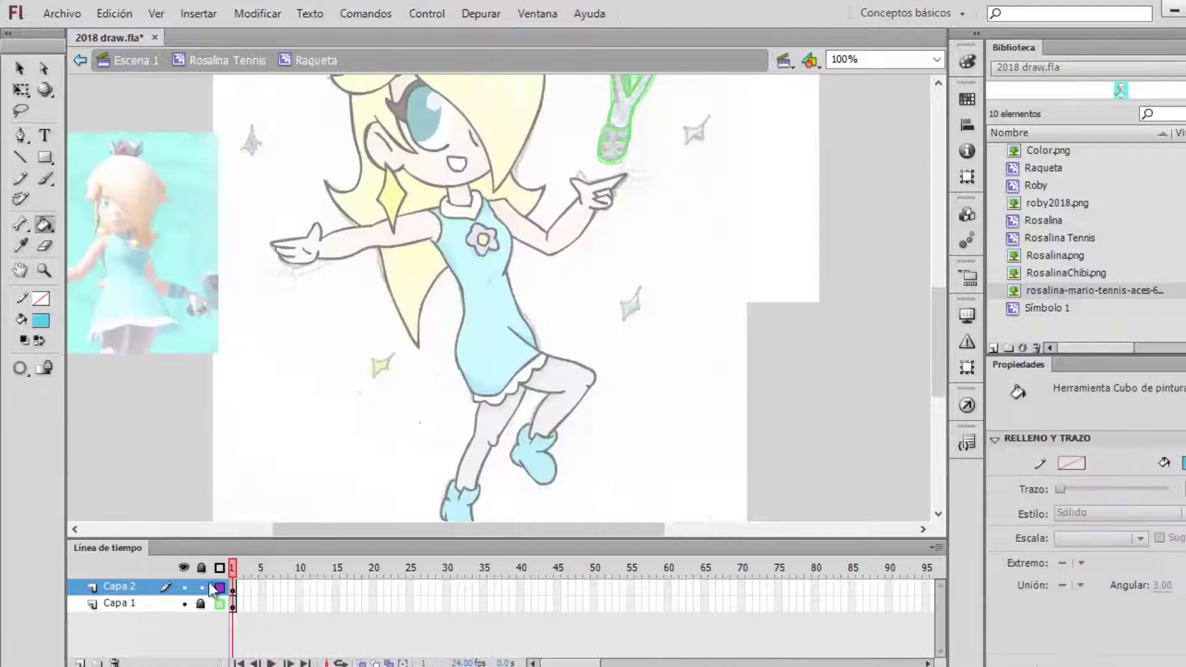
click(120, 603)
scroll(482, 297, up, 2)
click(41, 320)
key(Escape)
key(k)
click(602, 321)
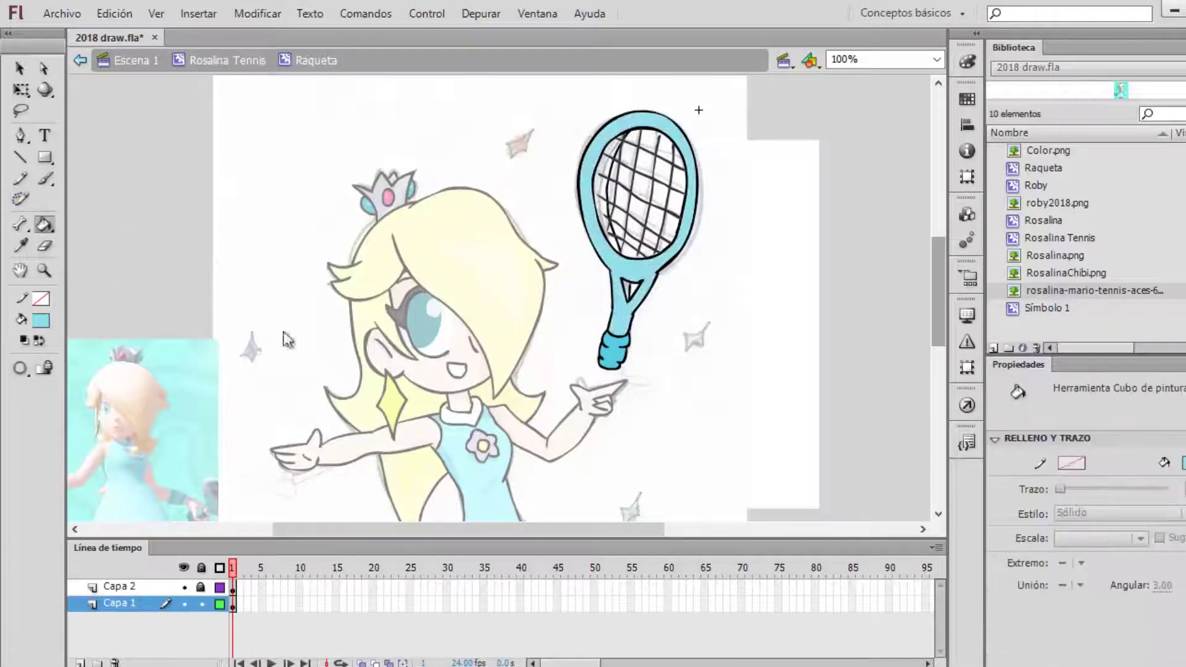
key(v)
double_click(449, 202)
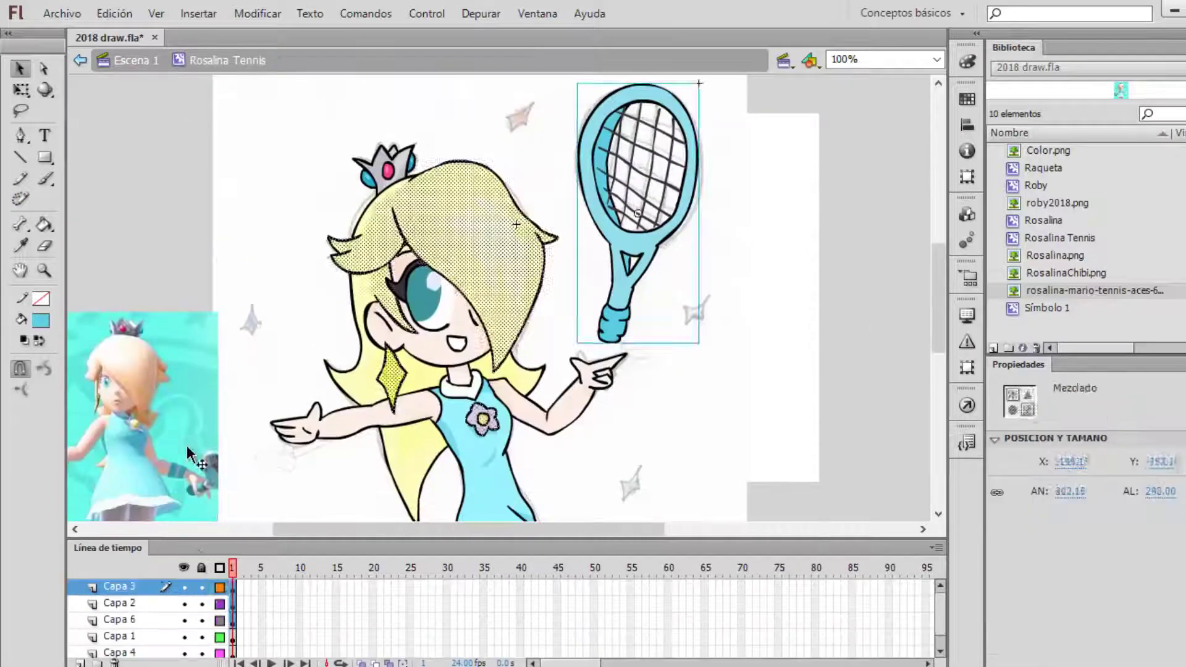
- On Capa 3, brush small four-pointed star outlines around the character and fill them red
key(Escape)
drag(500, 108, 525, 98)
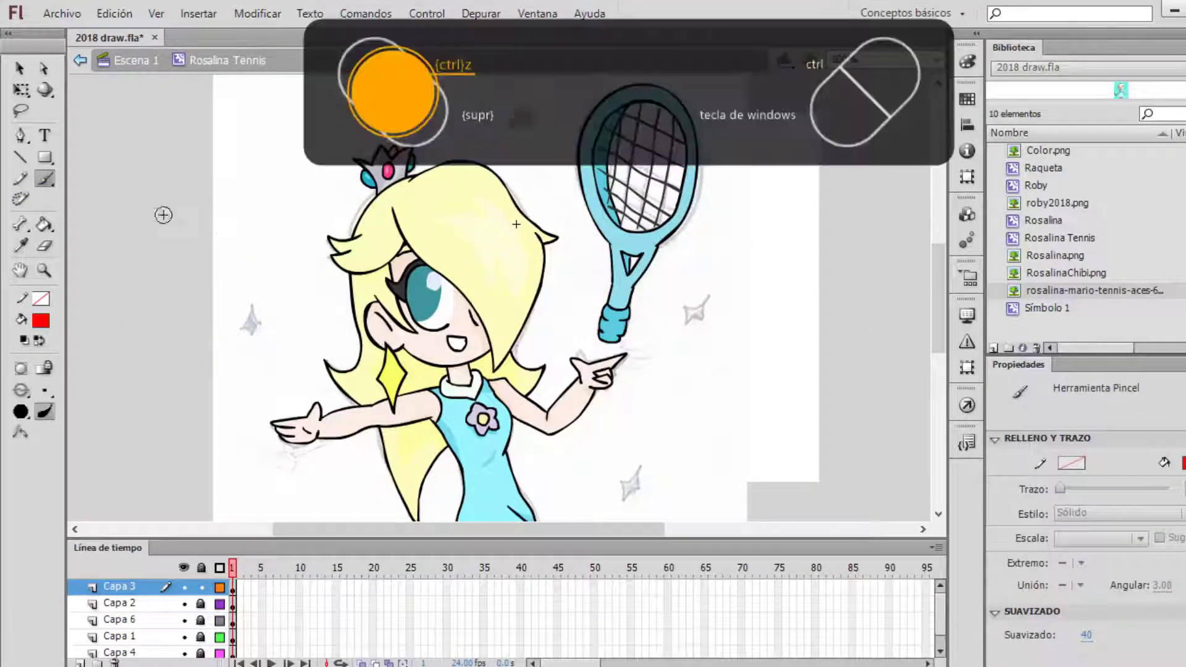
key(ctrl+equal)
scroll(925, 390, down, 10)
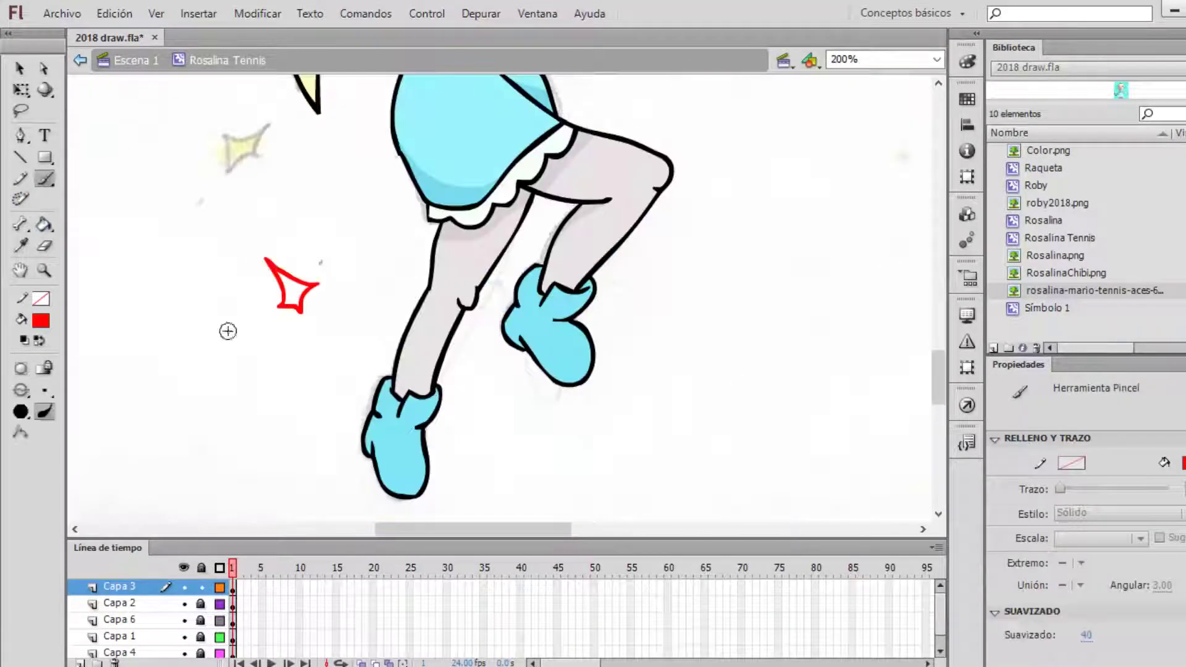
scroll(228, 331, up, 10)
scroll(228, 331, left, 3)
key(k)
click(284, 226)
- Set the fill to yellow #FFFF00 and paint small filled four-pointed stars around the character
click(41, 321)
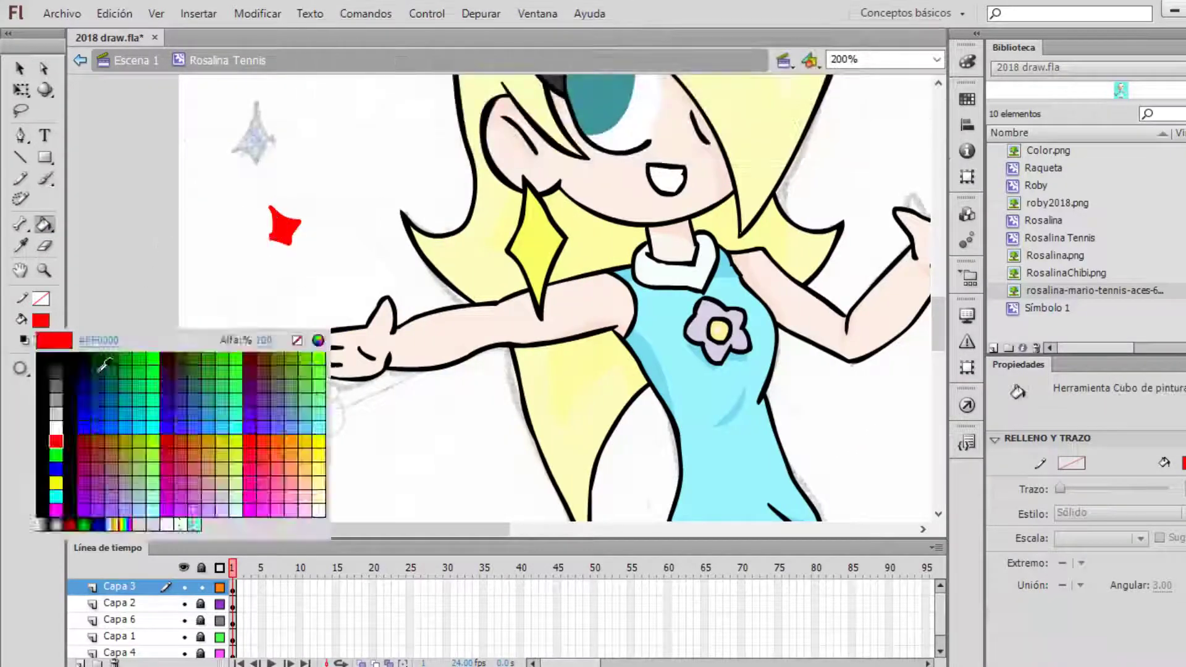
click(55, 483)
scroll(789, 254, right, 5)
scroll(831, 246, up, 3)
key(b)
scroll(826, 241, down, 10)
key(b)
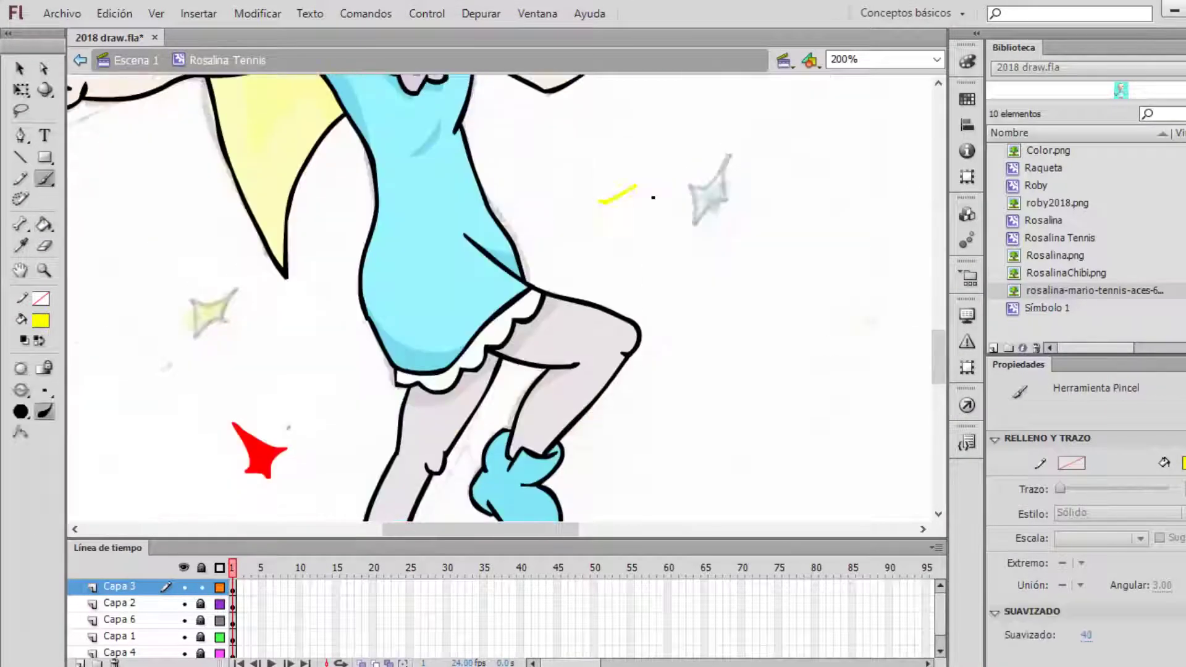
drag(633, 188, 602, 228)
scroll(131, 212, up, 10)
- Paint small four-pointed stars in blue around the character, fill them and return to Escena 1
click(41, 320)
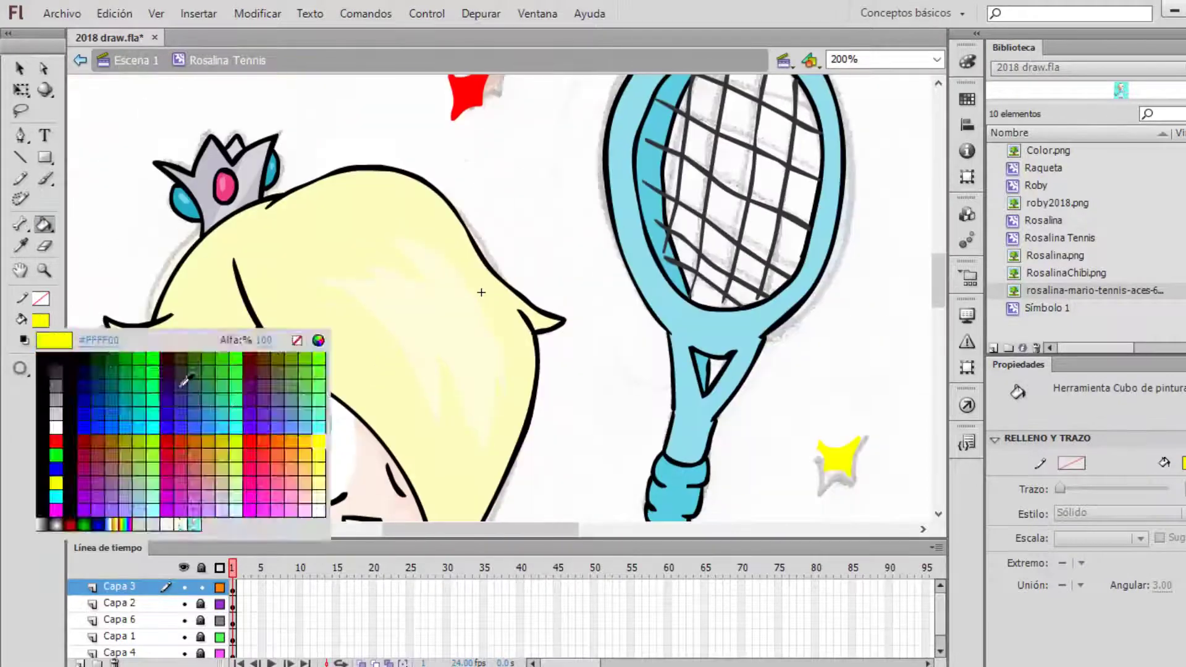
click(185, 379)
key(b)
scroll(772, 286, up, 2)
drag(265, 299, 275, 343)
scroll(773, 286, down, 10)
key(k)
scroll(947, 360, up, 1)
click(328, 388)
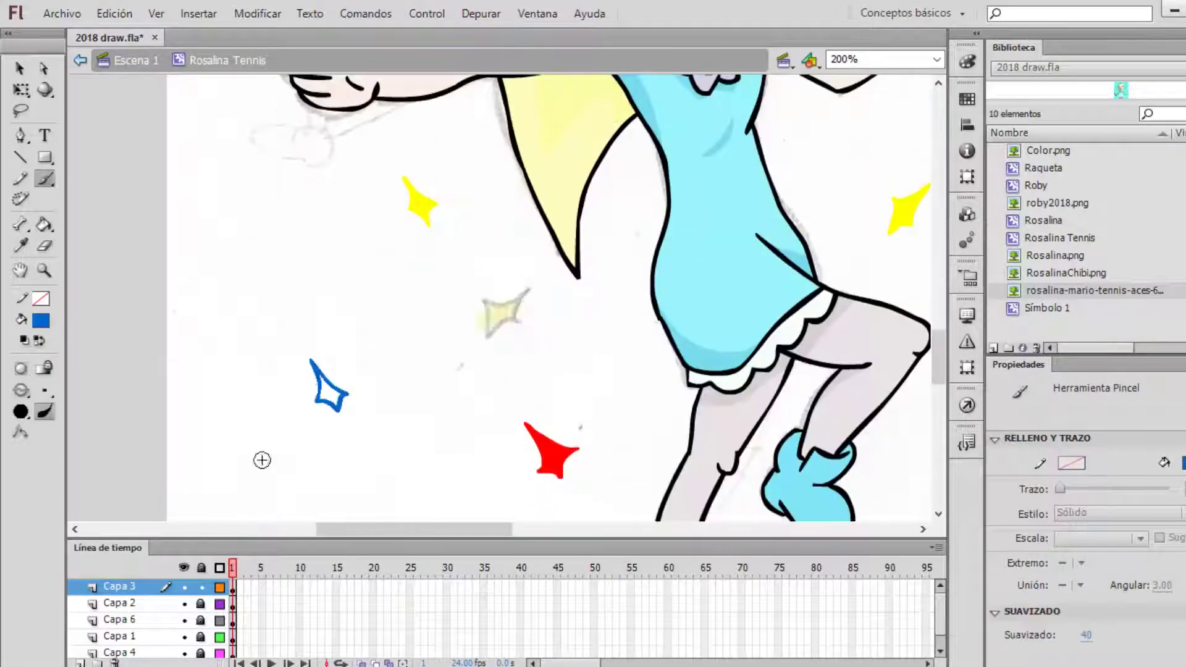
scroll(802, 354, down, 5)
key(ctrl+minus)
key(ctrl+minus)
key(ctrl+e)
- Flip the drawing and its sketch horizontally, and move the drawing right off the sketch to about X 436, Y 120
key(v)
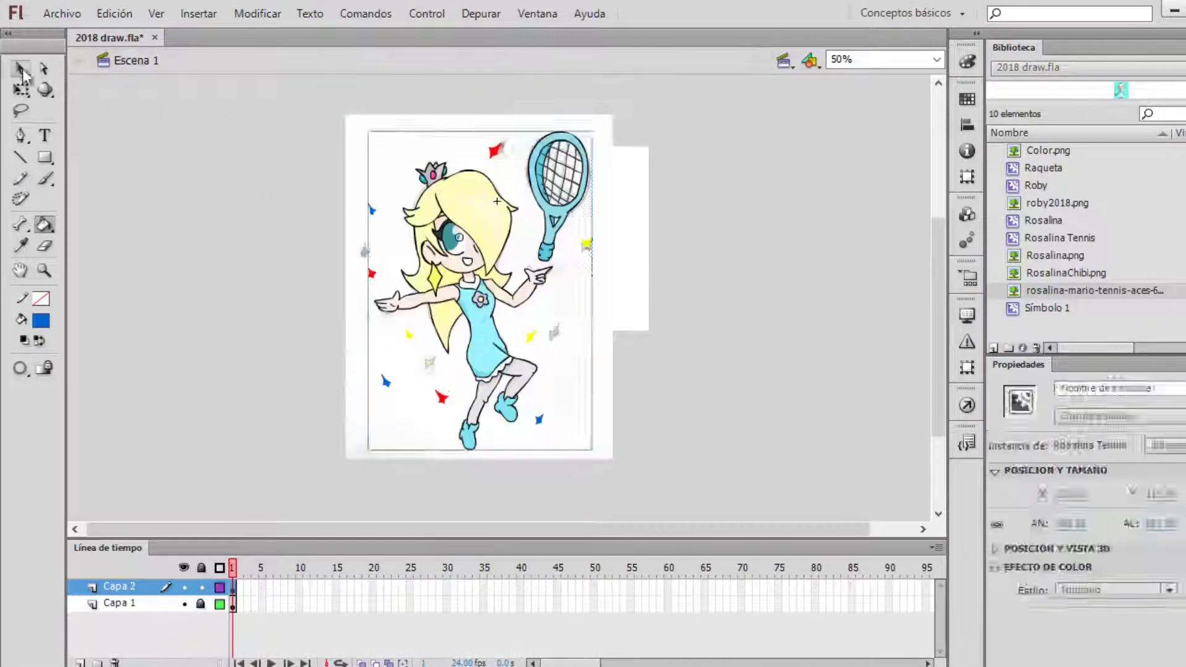
click(565, 262)
key(Escape)
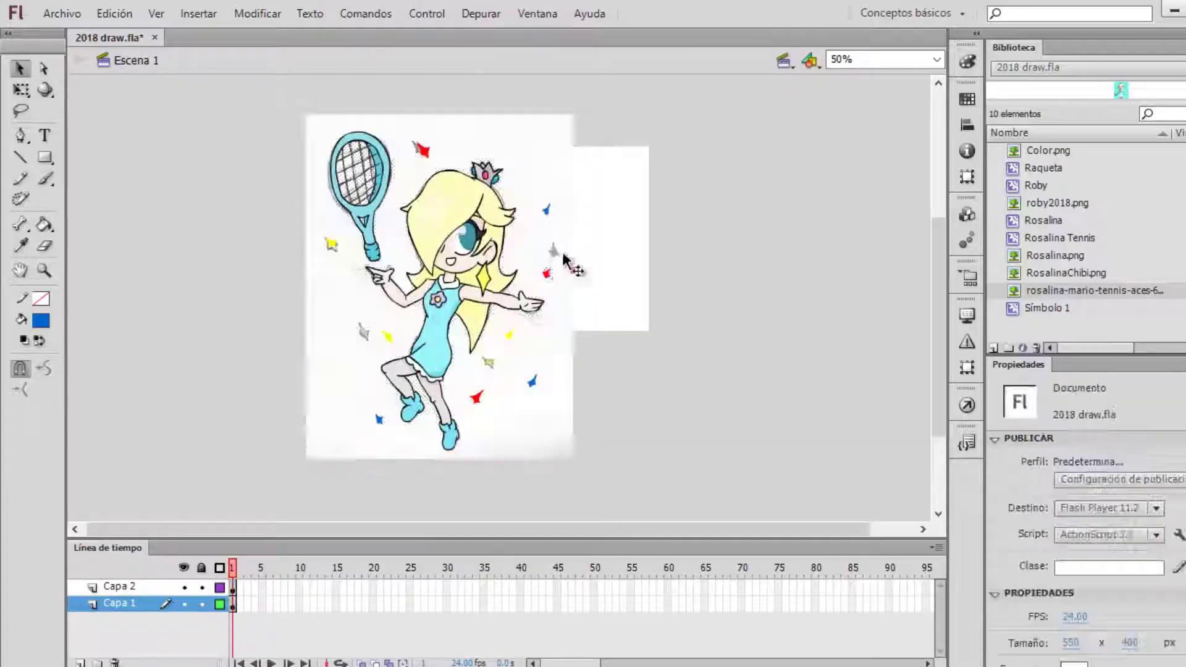
click(436, 327)
drag(436, 325, 609, 328)
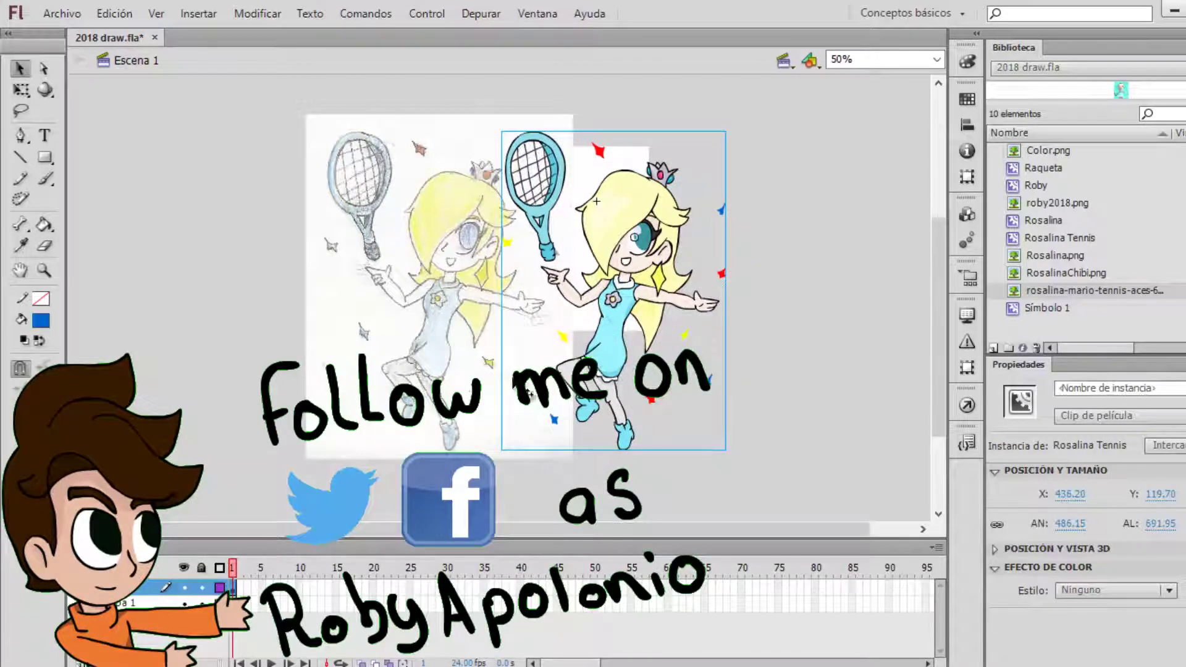